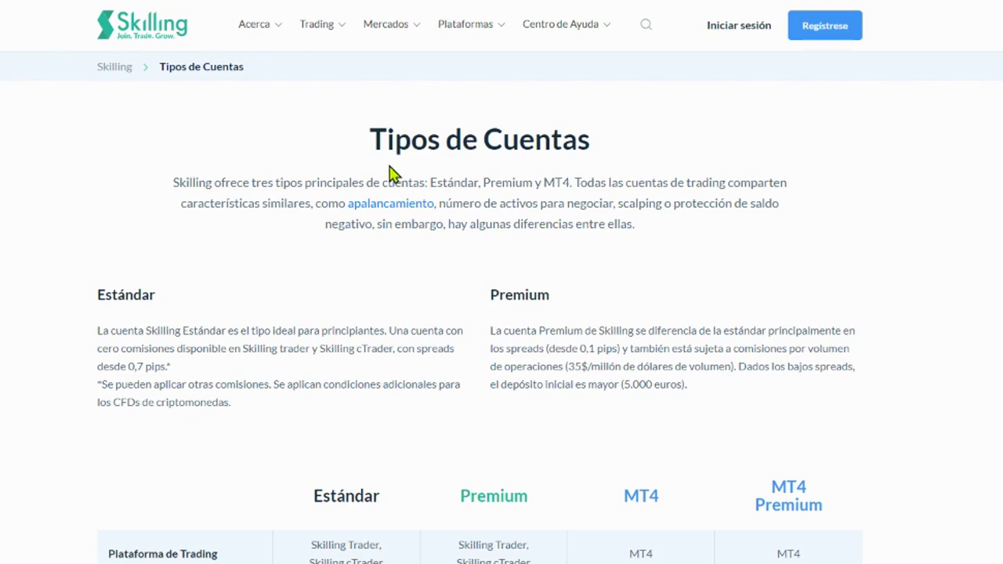
Step: Highlight the 'Tipos de Cuentas' page heading, then clear the highlight
scroll(392, 174, down, 2)
scroll(374, 128, up, 2)
drag(373, 139, 593, 155)
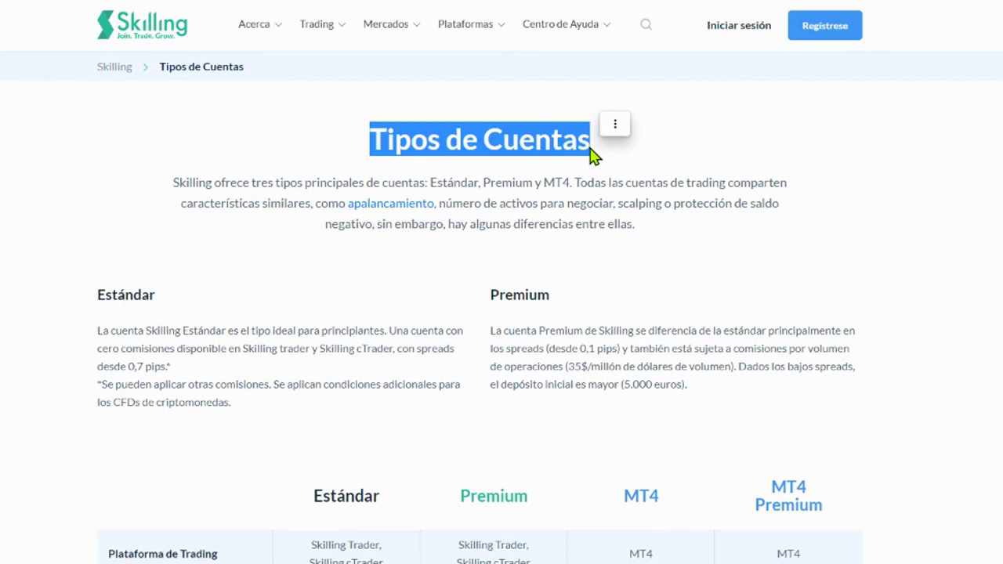
click(789, 94)
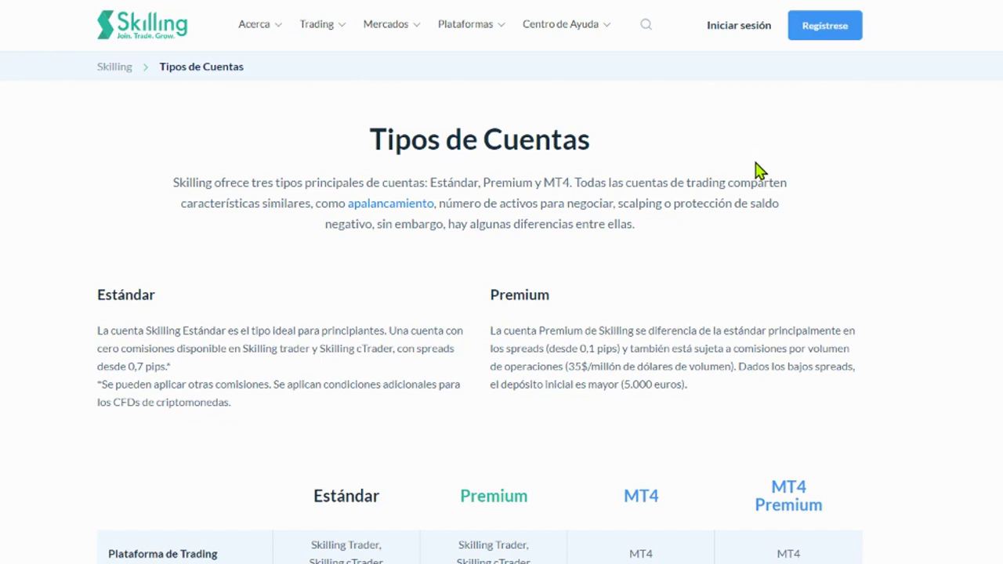
Step: Scroll down and highlight the Estándar and Premium account headings
scroll(759, 171, down, 2)
drag(96, 95, 163, 101)
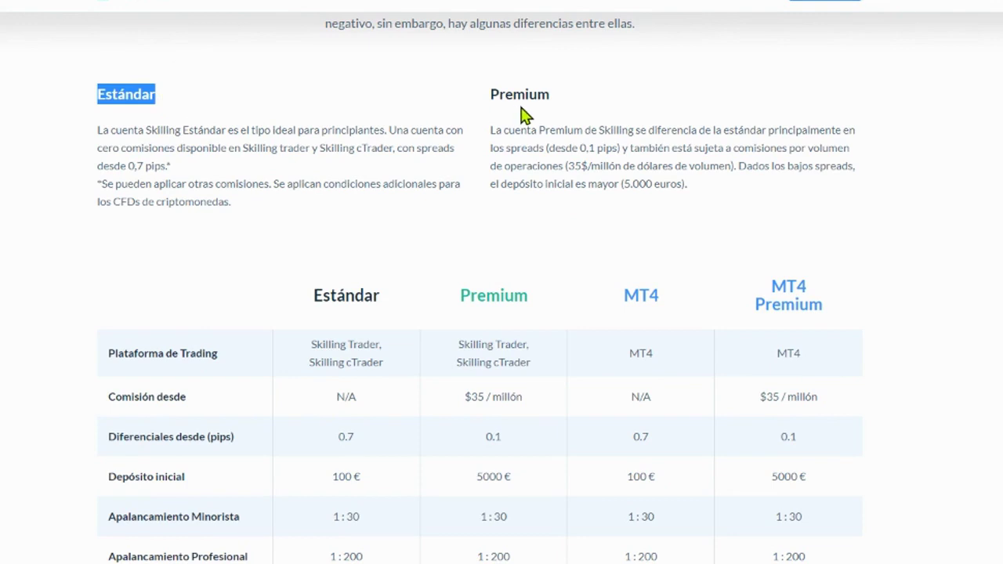
drag(491, 94, 551, 96)
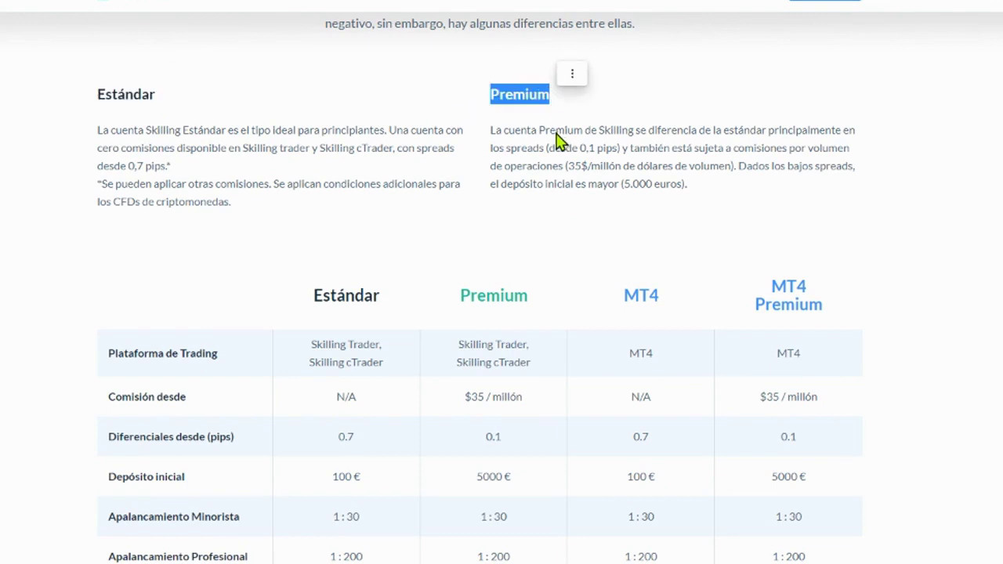
click(729, 172)
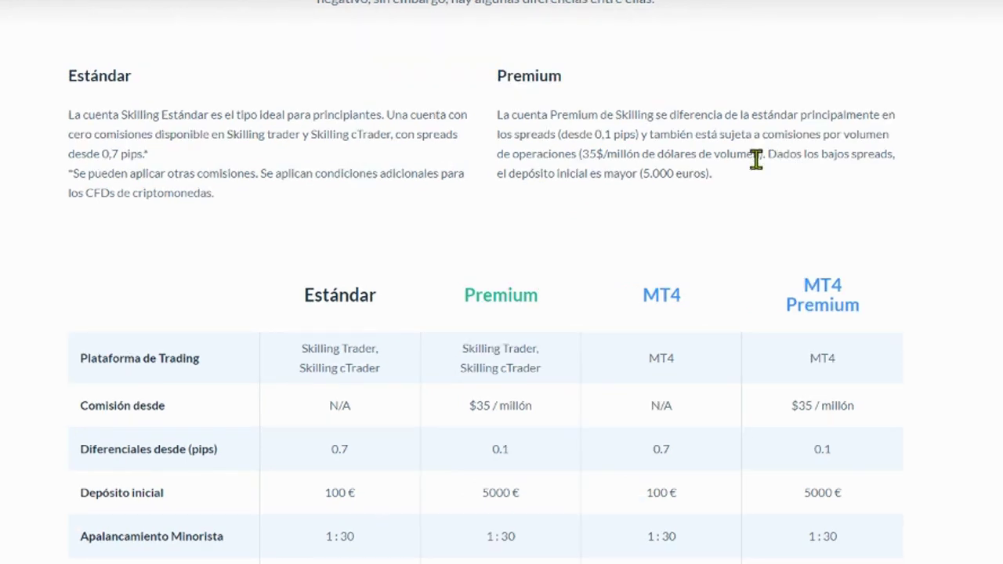
Step: Scroll to the comparison table and highlight its Estándar and Premium column headings
scroll(622, 173, down, 1)
scroll(641, 160, down, 2)
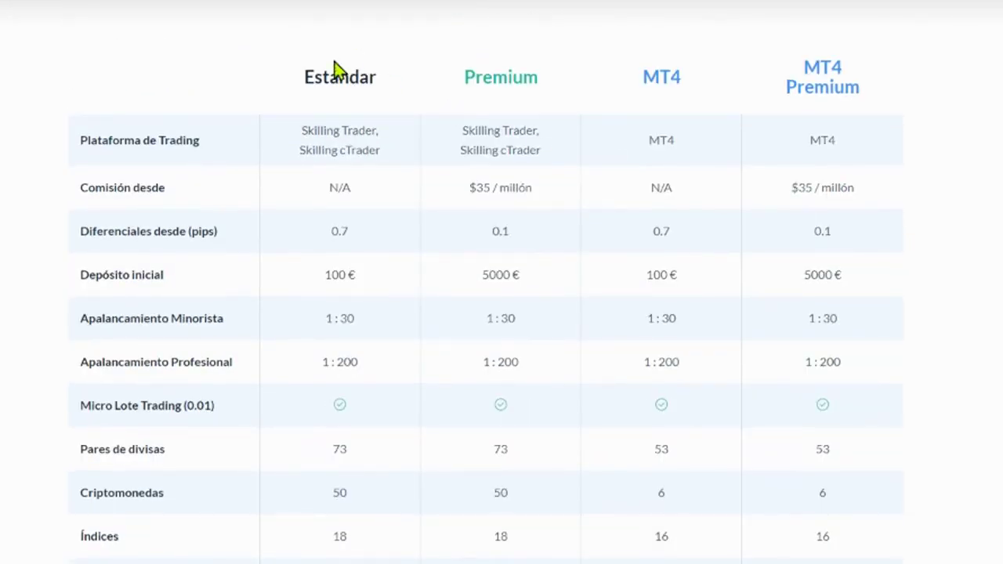
drag(305, 78, 381, 89)
drag(466, 78, 549, 98)
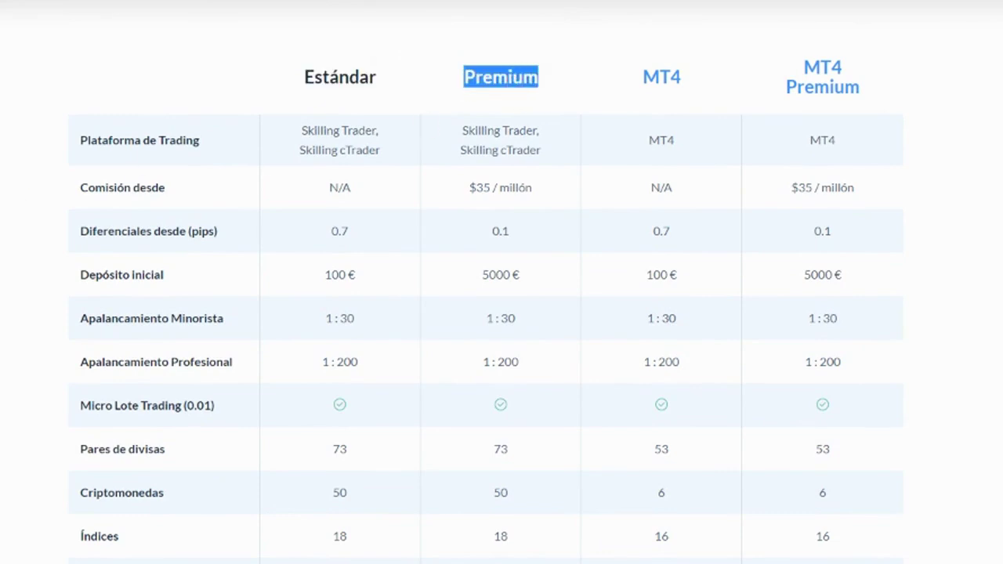
click(64, 181)
Step: Highlight both accounts' platforms, N/A vs $35 / millón commissions, and Premium's 5000 € deposit
drag(301, 130, 380, 151)
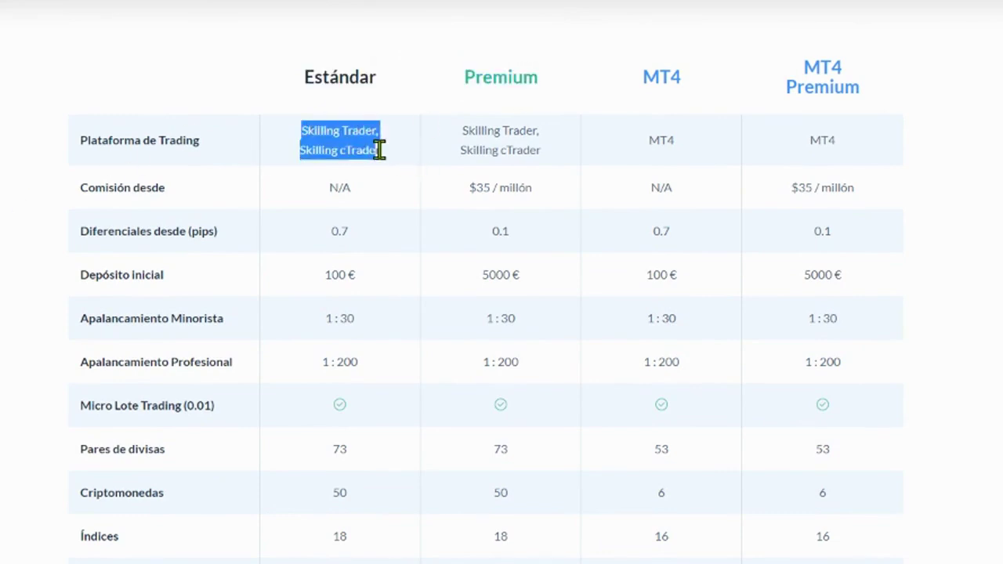
drag(461, 133, 539, 160)
click(3, 220)
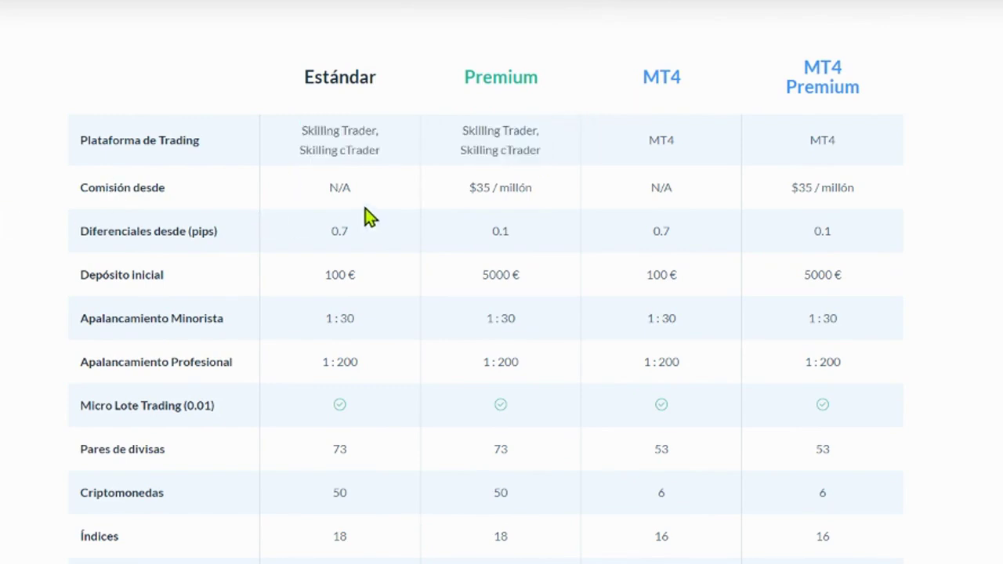
drag(329, 192, 365, 196)
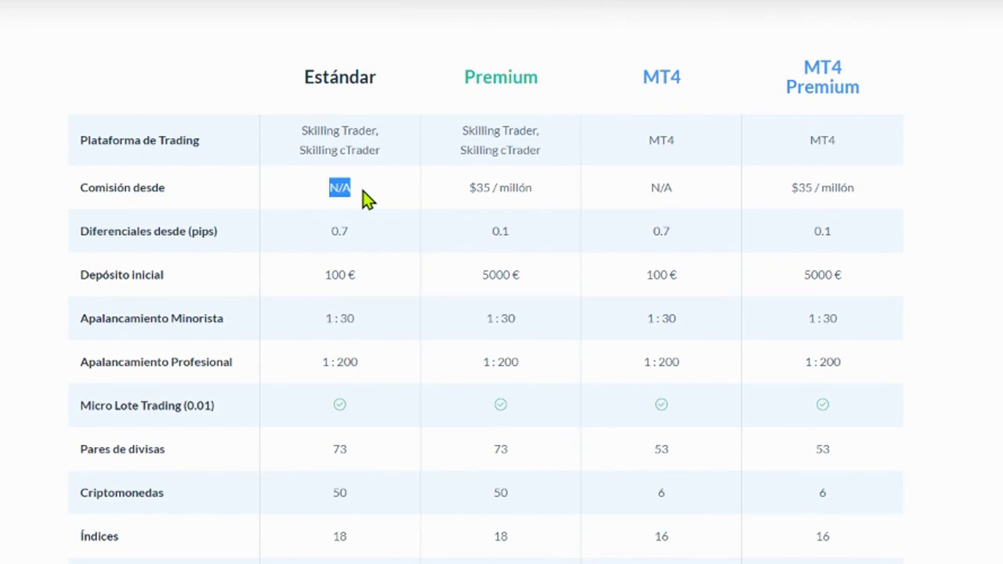
drag(469, 188, 532, 188)
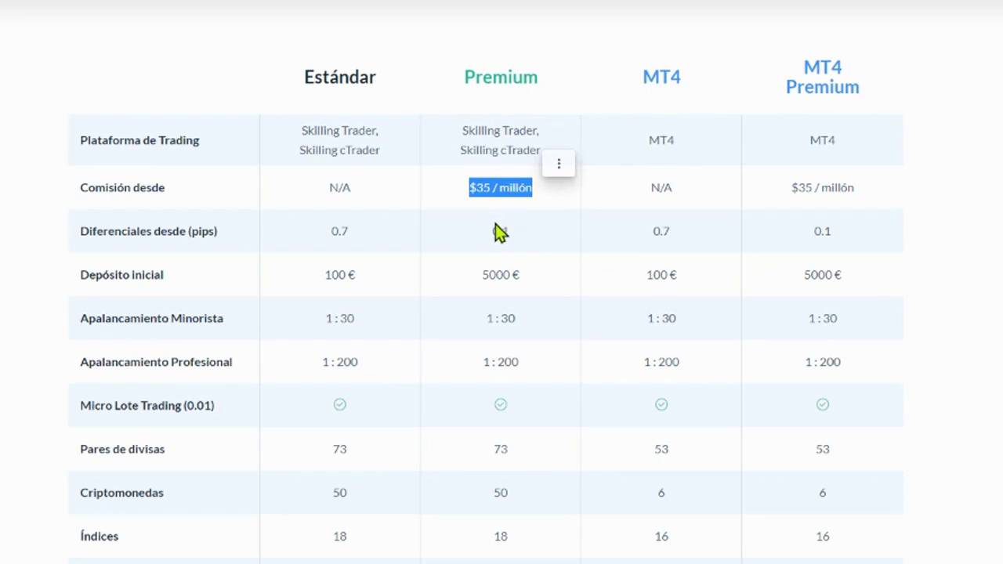
drag(480, 282, 526, 280)
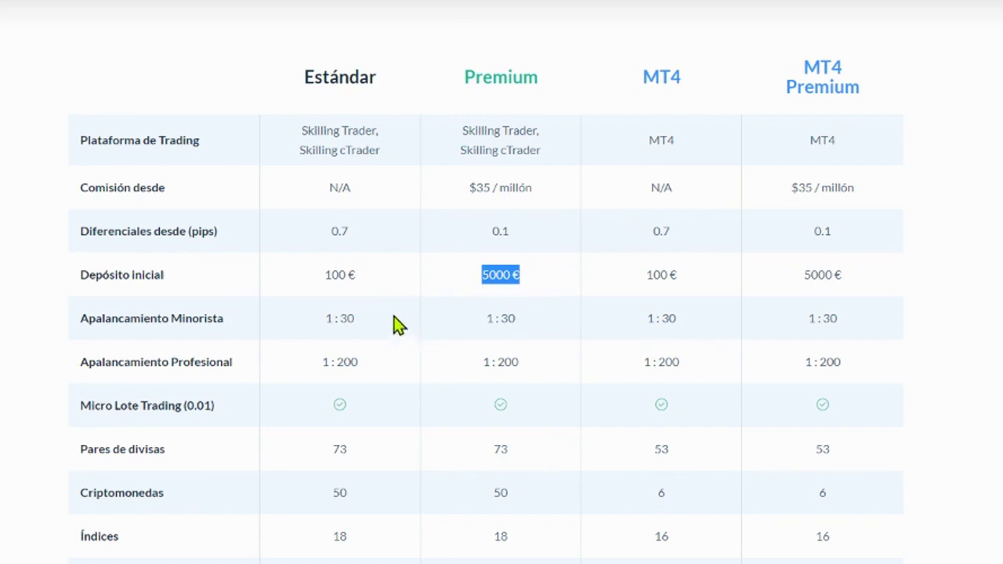
drag(323, 276, 368, 289)
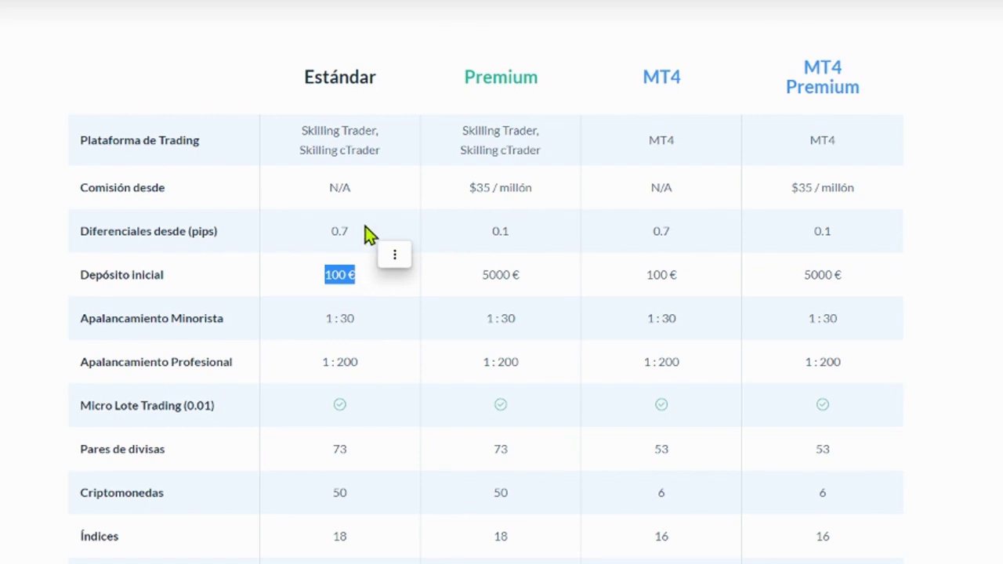
drag(303, 76, 385, 89)
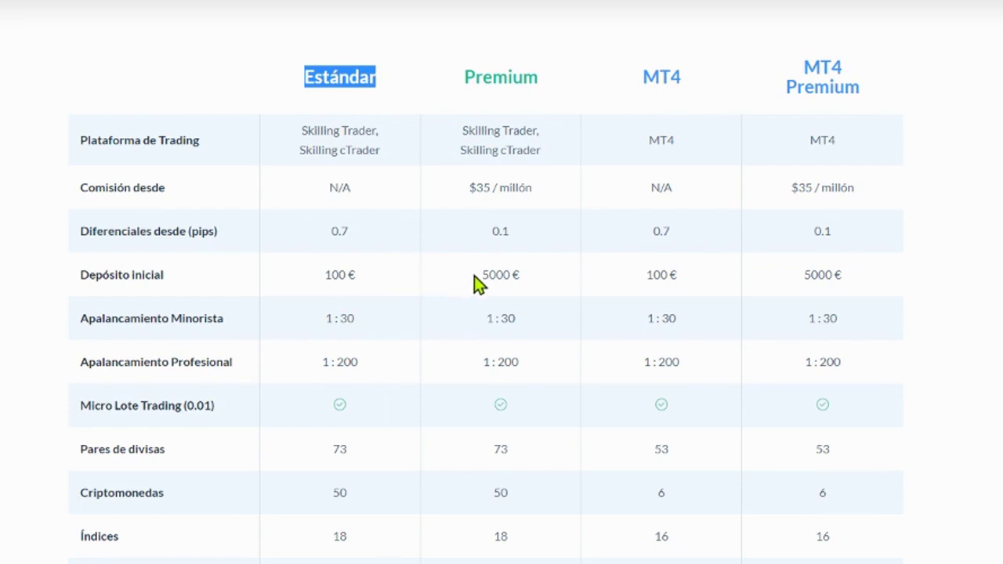
drag(478, 276, 524, 286)
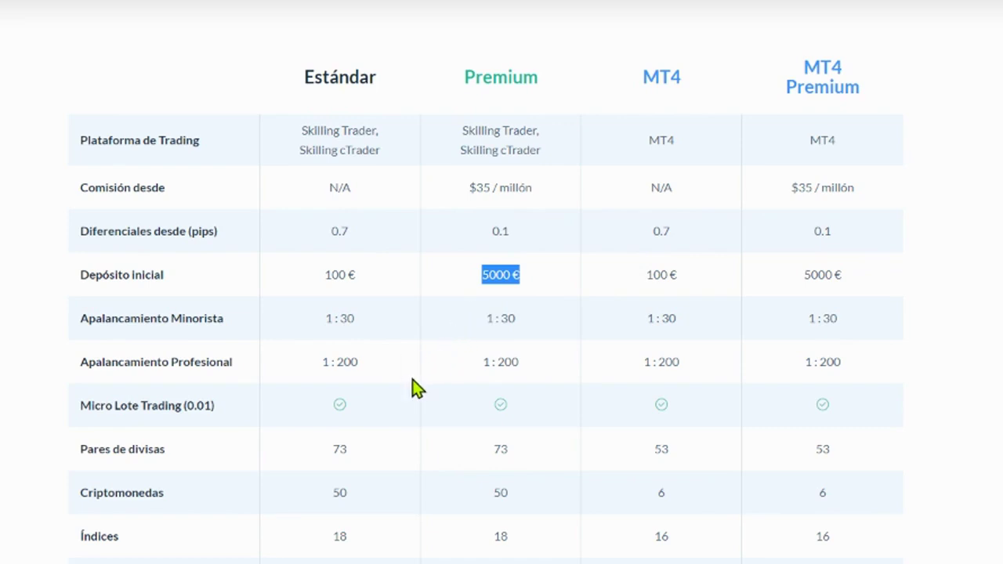
drag(320, 365, 359, 363)
drag(482, 365, 537, 363)
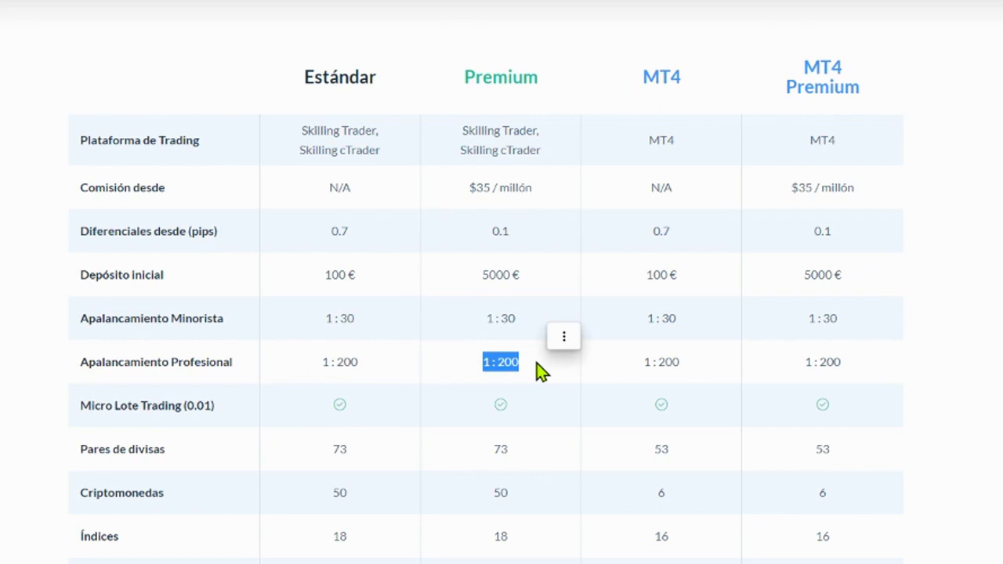
Step: Highlight the Diferenciales row: 0.7 pip for Estándar versus 0.1 pip for Premium
scroll(514, 365, down, 2)
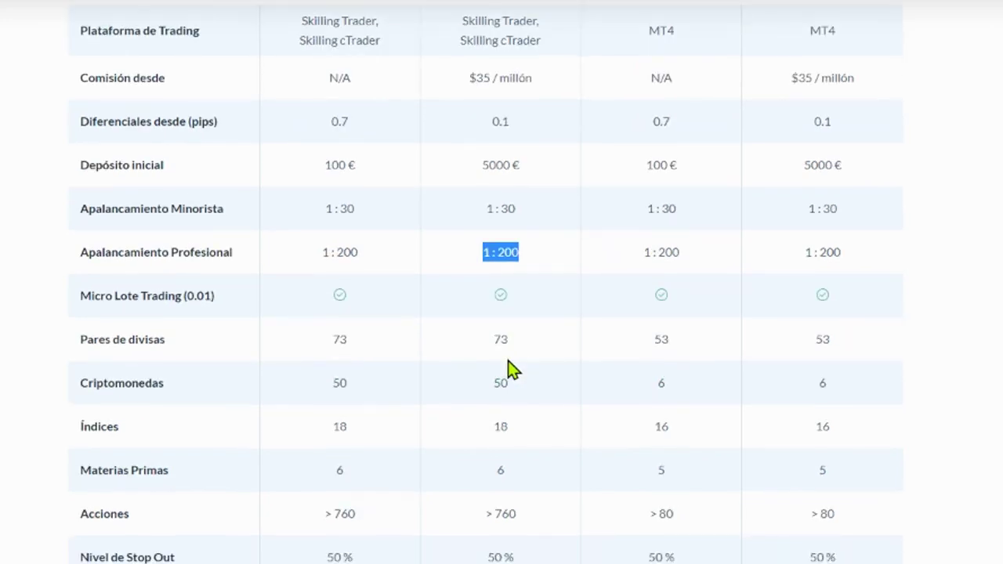
click(349, 308)
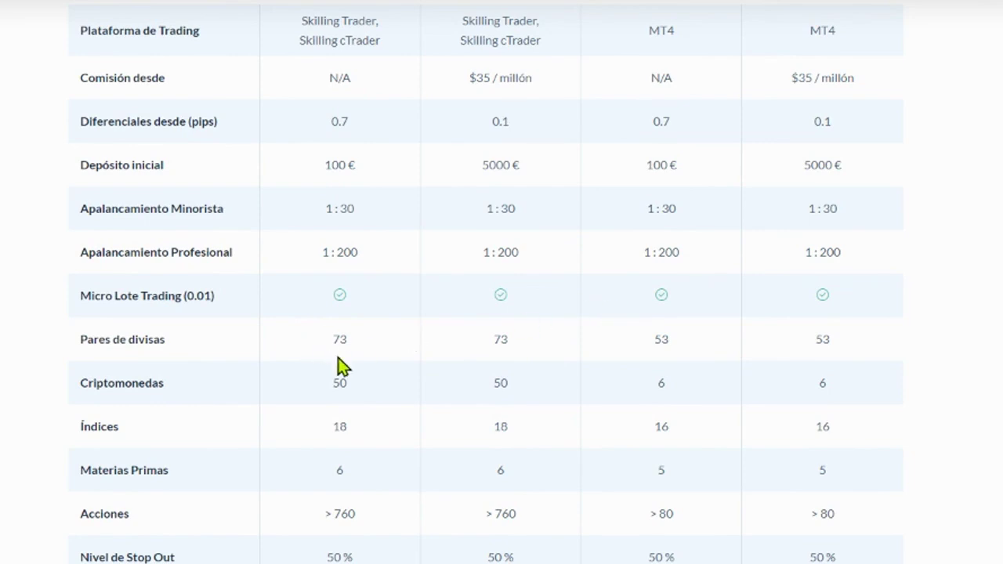
double_click(338, 122)
drag(81, 124, 147, 127)
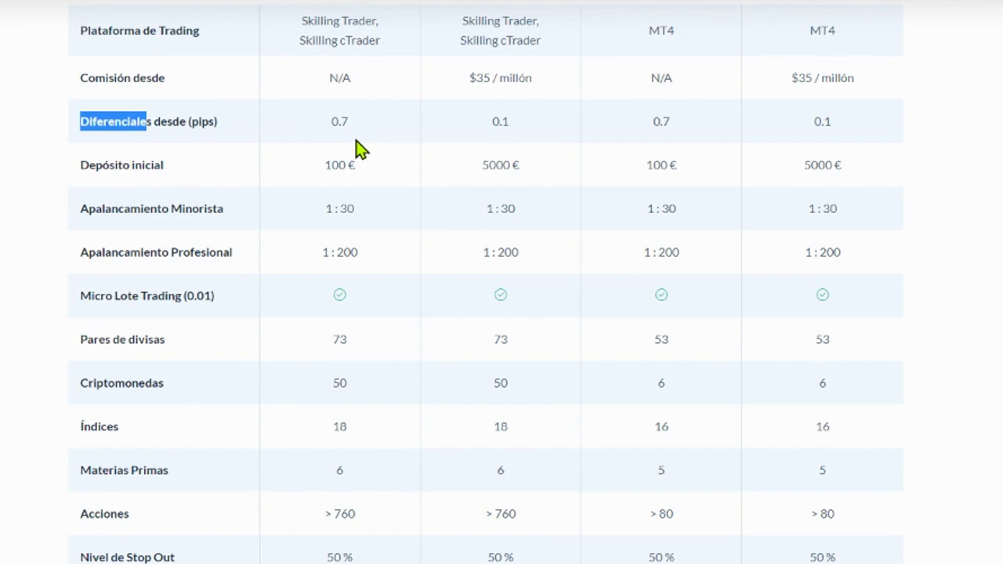
drag(324, 131, 349, 125)
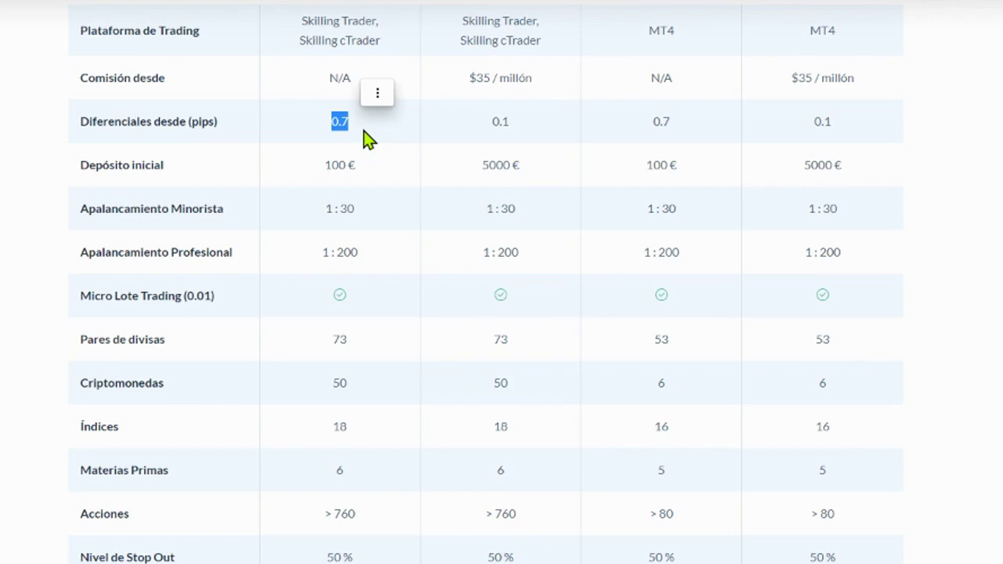
double_click(494, 127)
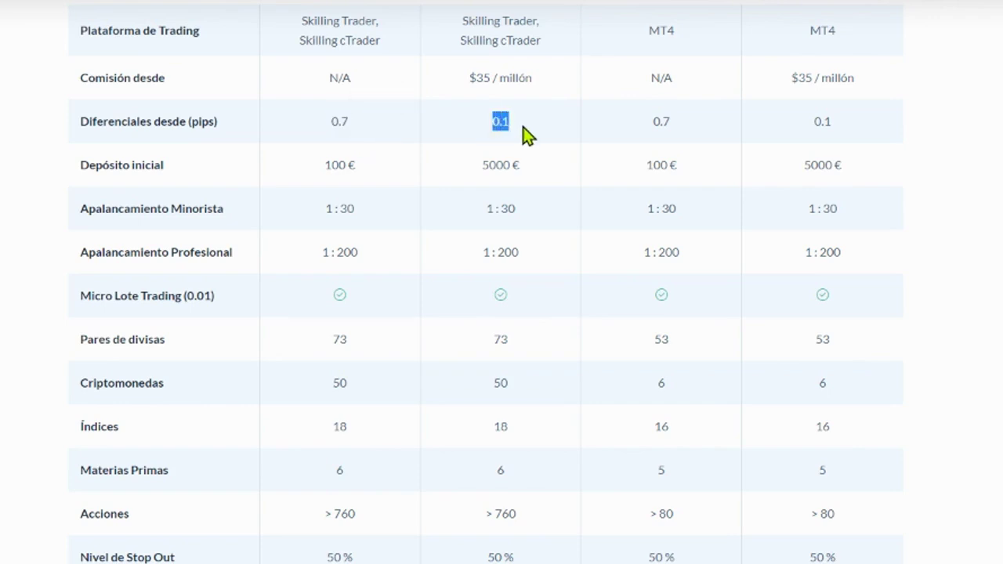
click(493, 133)
drag(491, 122, 509, 123)
drag(332, 118, 346, 121)
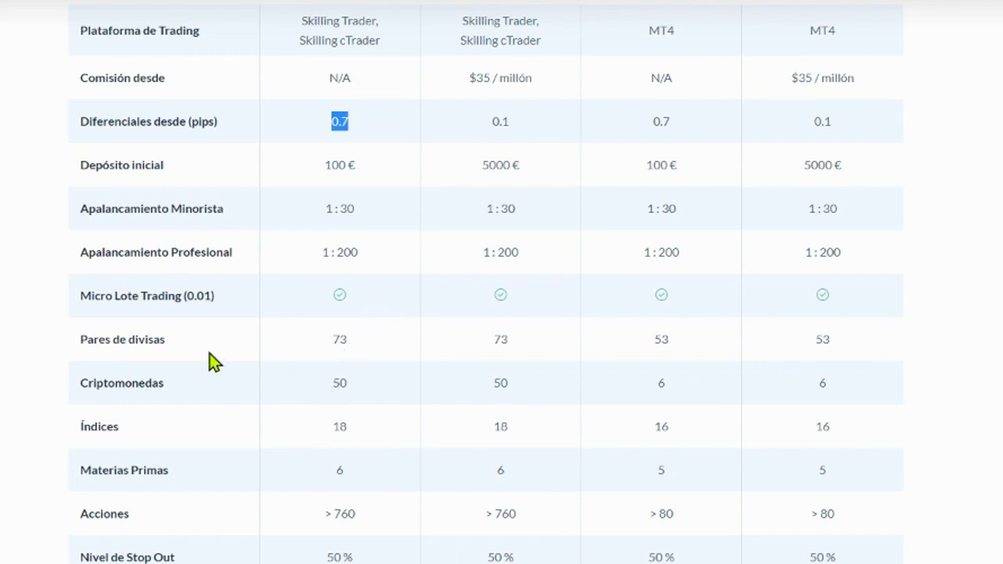
Step: Highlight both accounts' 50 cryptocurrencies, 73 currency pairs, 6 commodities and 50 % stop out
double_click(339, 385)
ctrl+double_click(500, 384)
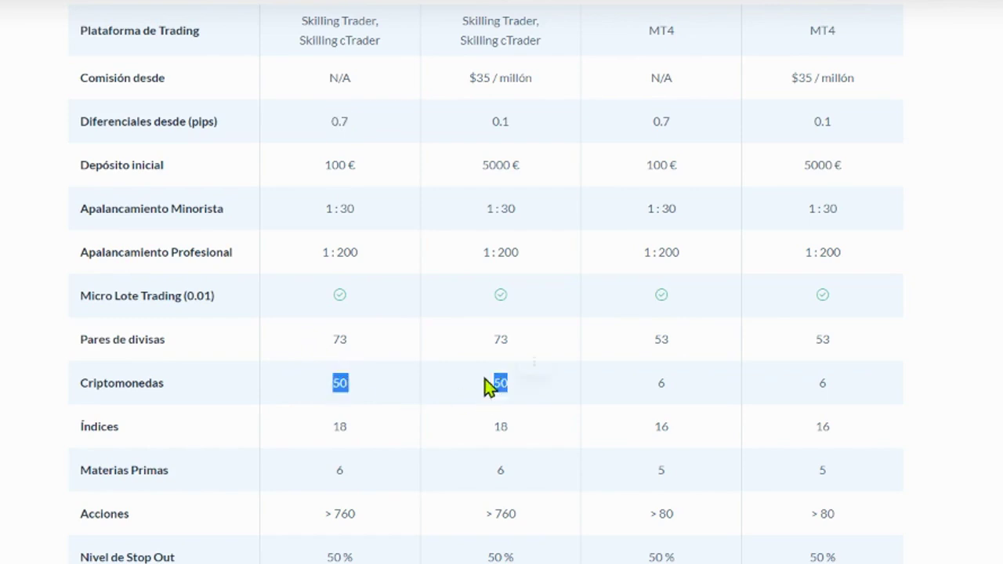
double_click(338, 339)
ctrl+double_click(500, 340)
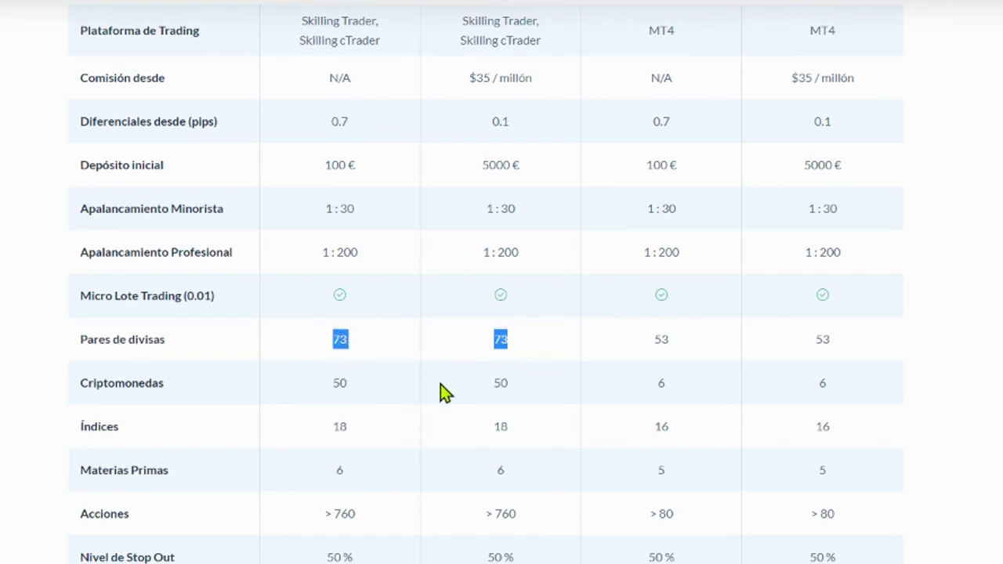
scroll(441, 385, down, 2)
double_click(339, 362)
ctrl+double_click(501, 361)
click(328, 459)
double_click(330, 453)
ctrl+double_click(500, 448)
Step: Highlight the Scalping row label and Estándar's 0.5 BTC spread further down
scroll(308, 463, down, 2)
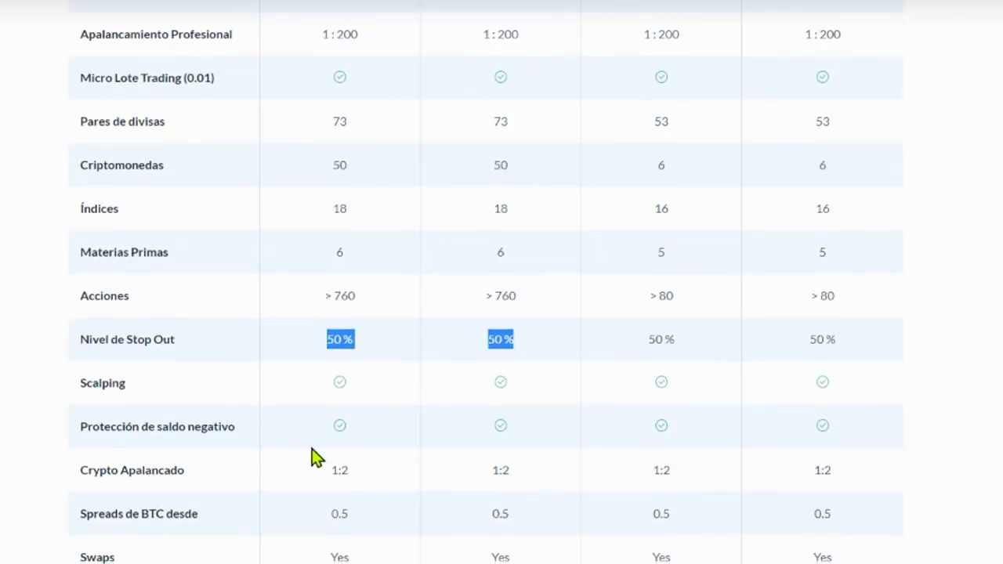
click(328, 389)
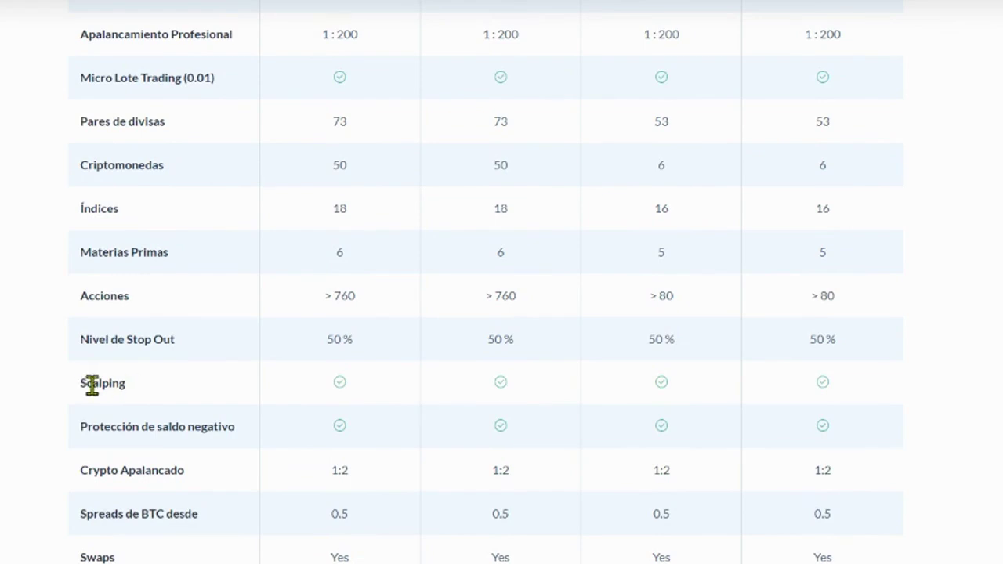
drag(79, 383, 164, 399)
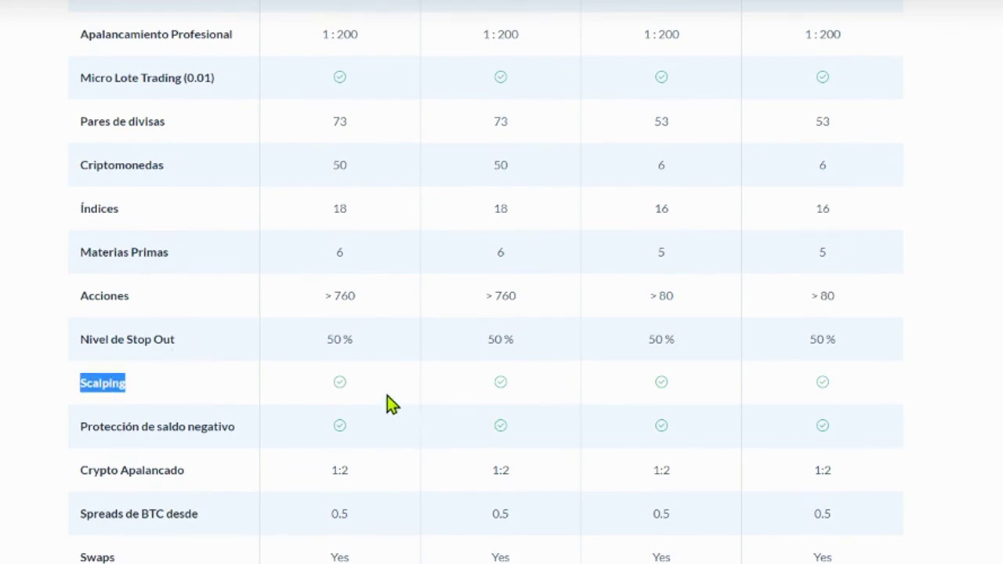
click(336, 394)
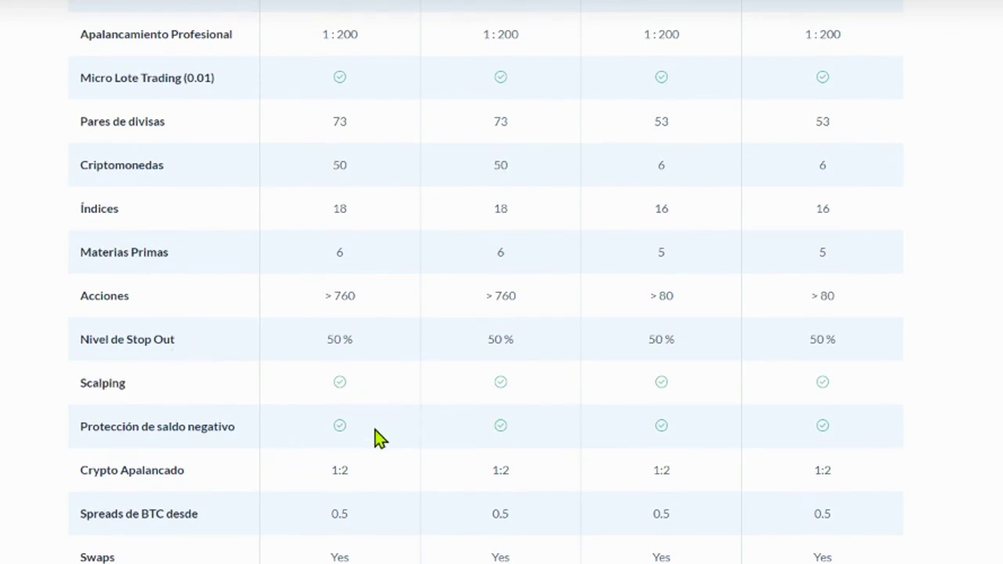
scroll(373, 415, down, 1)
drag(319, 409, 399, 419)
click(336, 470)
scroll(322, 513, down, 1)
scroll(336, 471, up, 4)
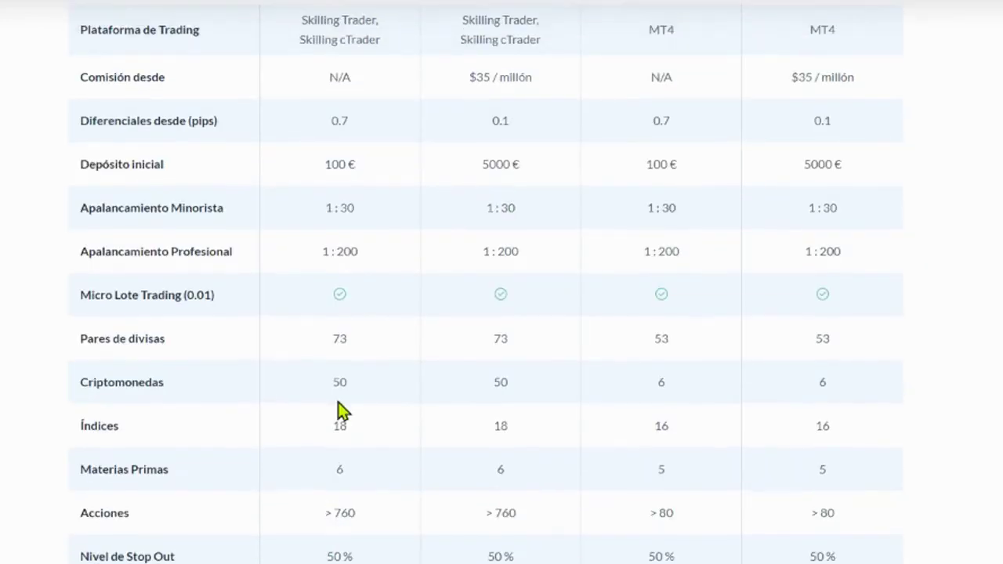
scroll(322, 173, up, 1)
drag(330, 269, 512, 275)
drag(332, 232, 525, 239)
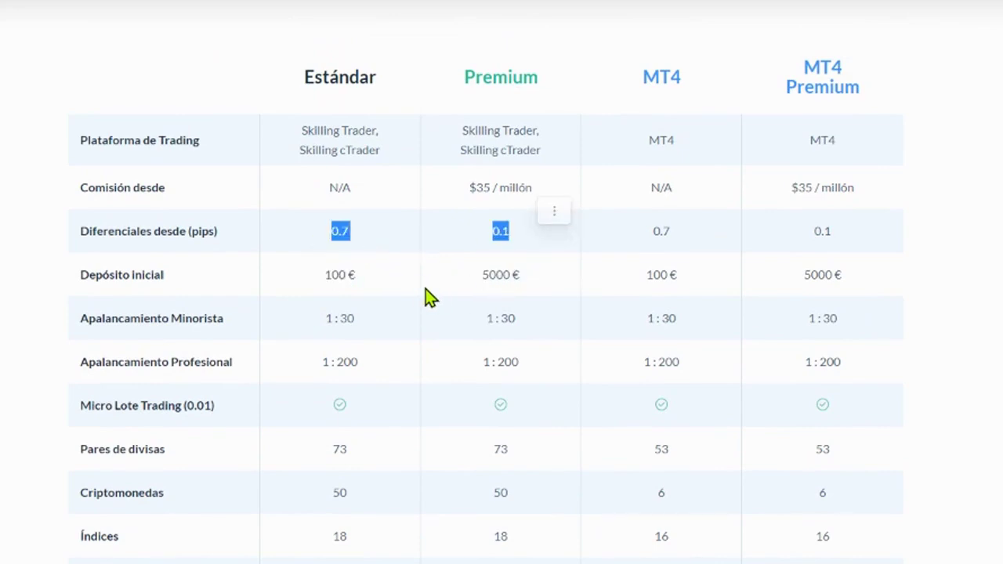
scroll(439, 302, down, 1)
scroll(797, 282, up, 2)
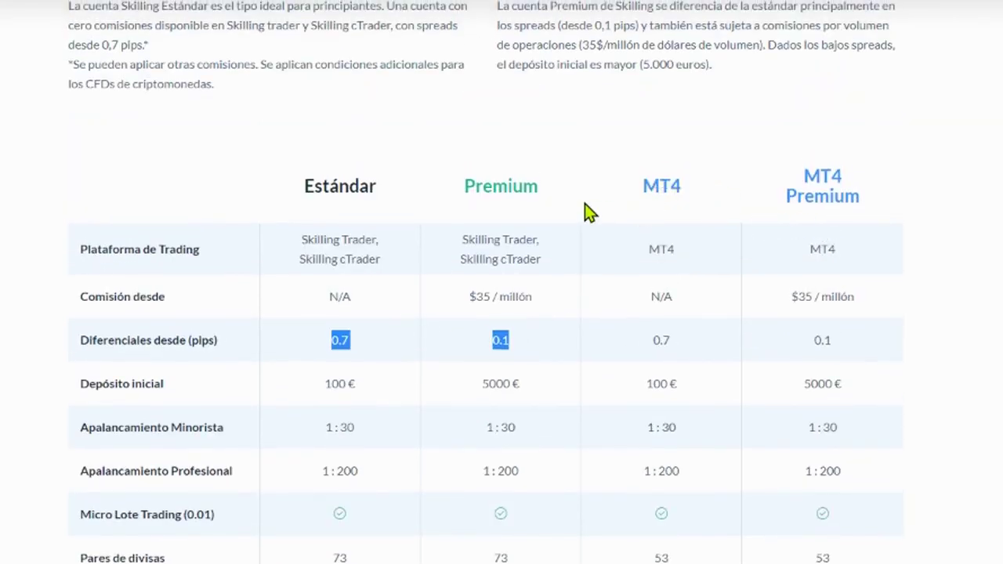
drag(461, 241, 560, 264)
drag(626, 180, 696, 200)
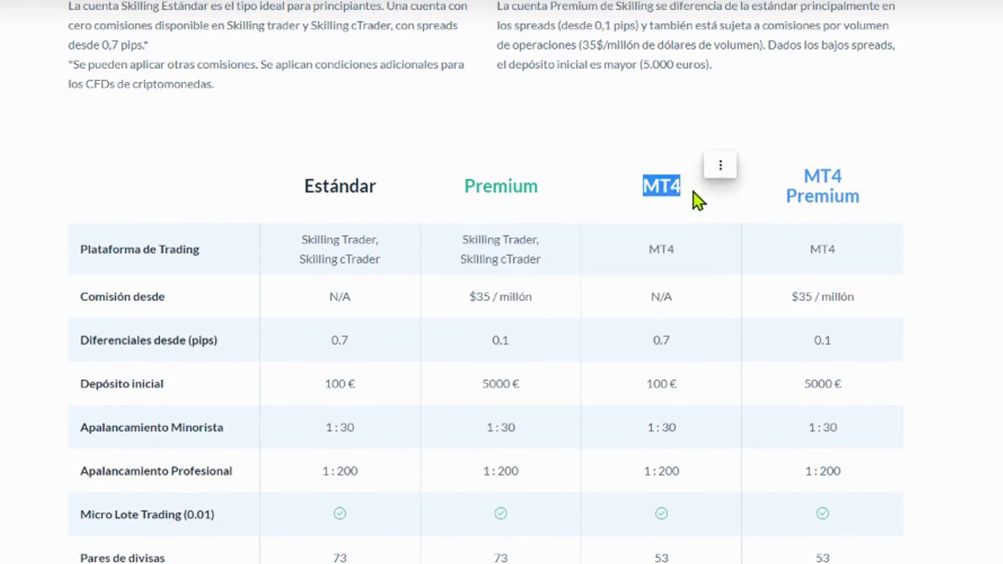
drag(802, 168, 865, 201)
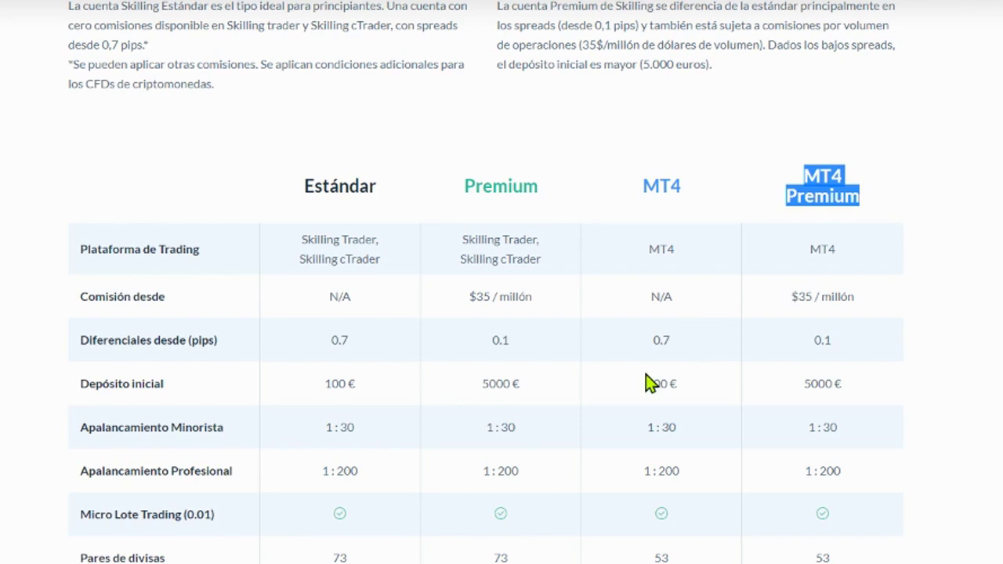
drag(648, 383, 690, 394)
click(316, 401)
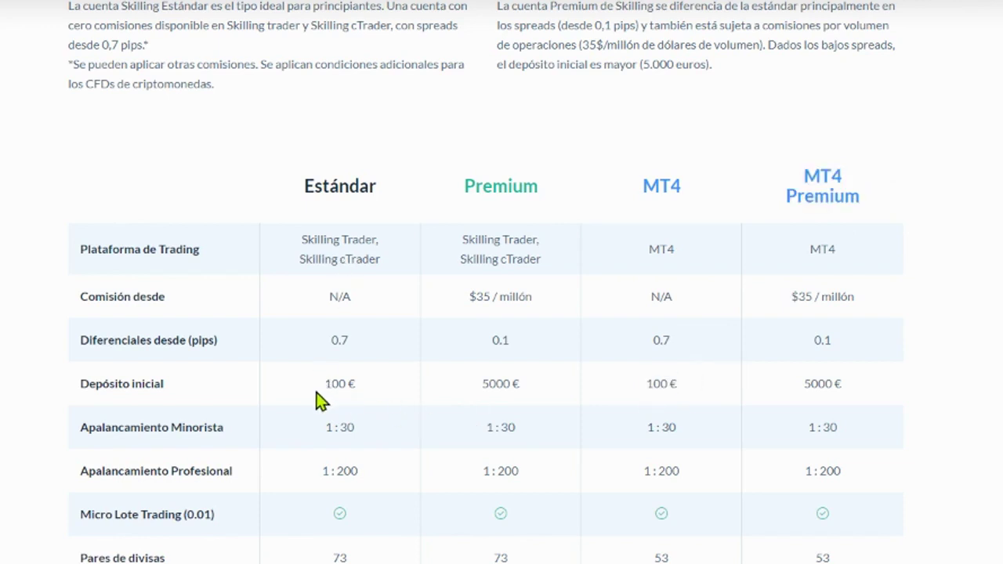
drag(316, 401, 366, 394)
drag(652, 342, 671, 343)
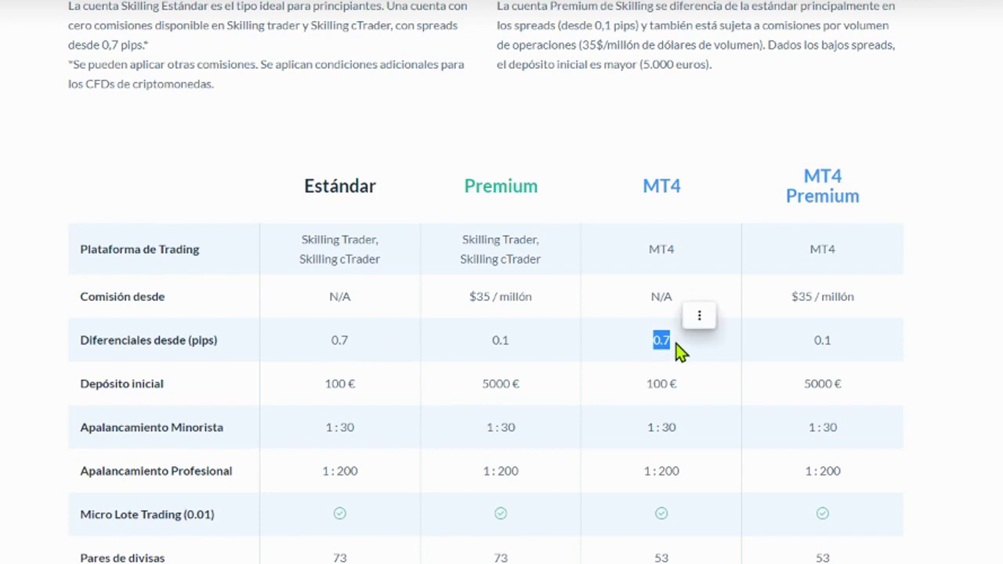
Step: Compare cryptocurrency counts, highlighting 50 for Premium against 6 for MT4
scroll(709, 361, down, 1)
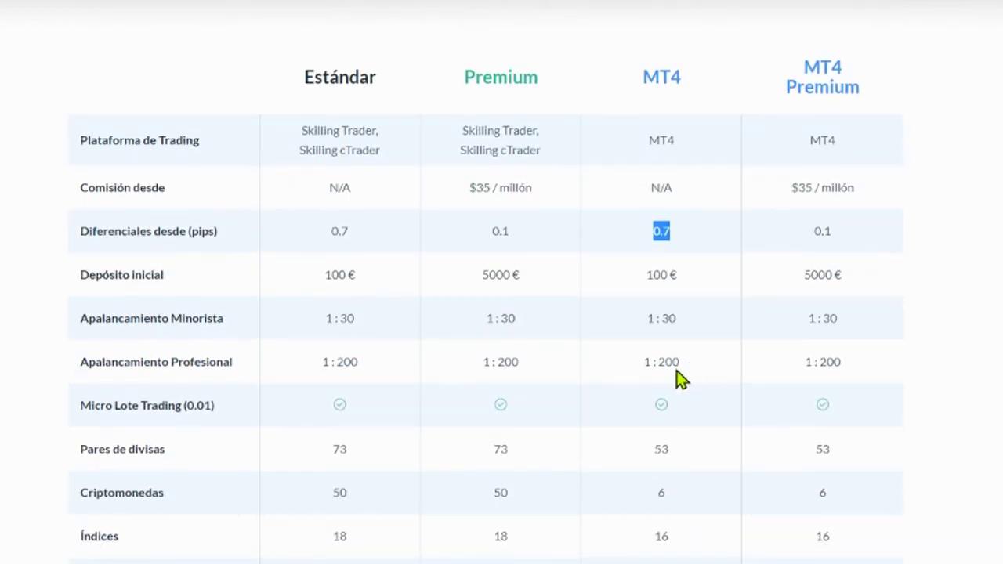
scroll(699, 361, down, 2)
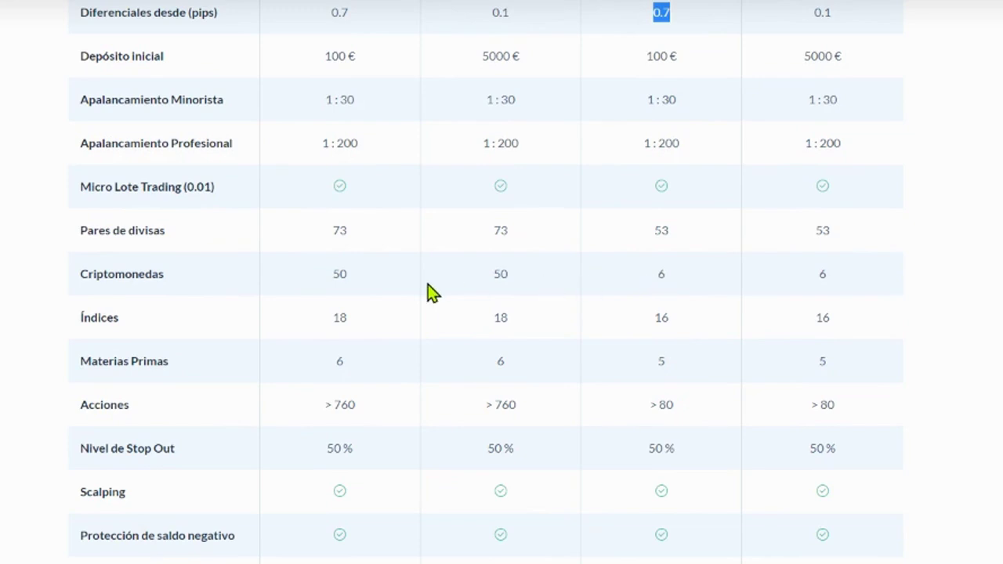
drag(654, 289, 671, 286)
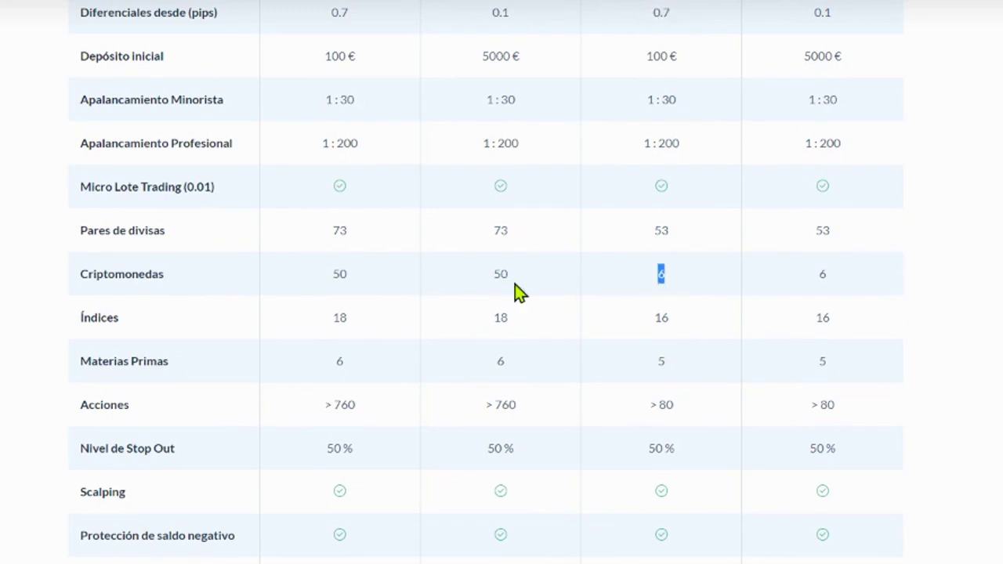
drag(96, 275, 165, 274)
drag(492, 274, 511, 274)
drag(654, 276, 671, 276)
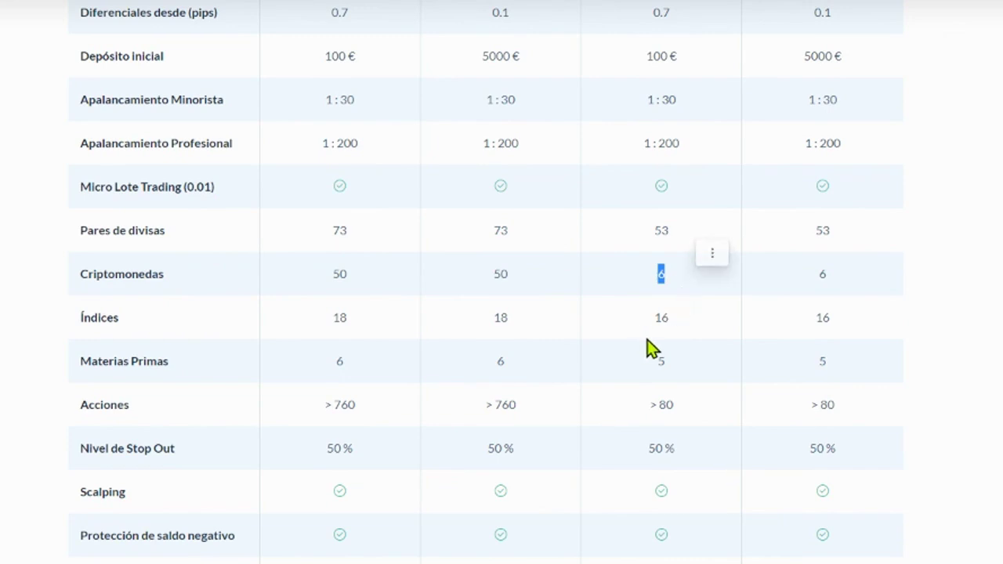
scroll(703, 354, up, 4)
drag(638, 188, 695, 204)
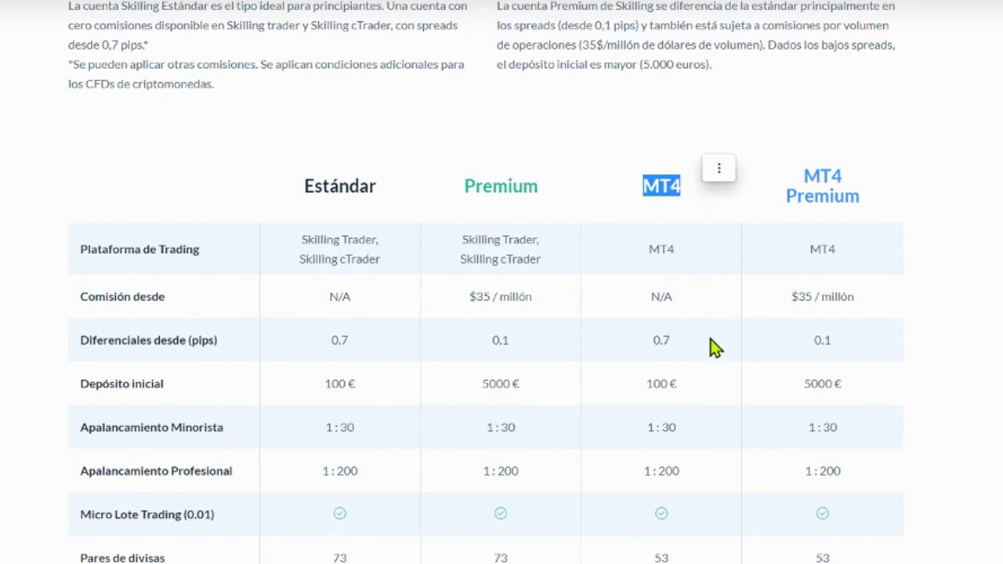
Step: Highlight the stock counts: > 760 for Estándar versus > 80 for MT4
scroll(713, 349, down, 4)
scroll(722, 353, down, 3)
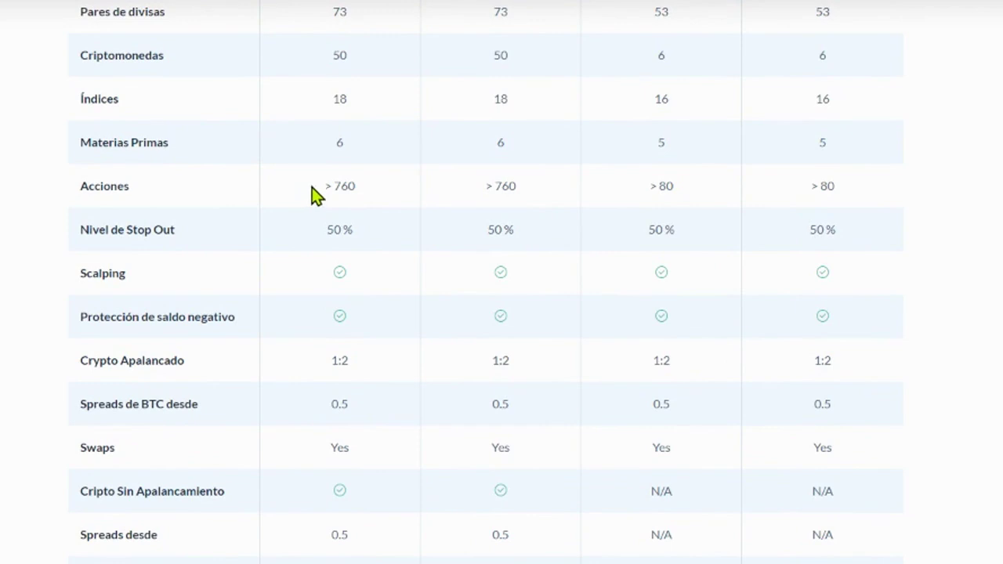
drag(311, 191, 369, 197)
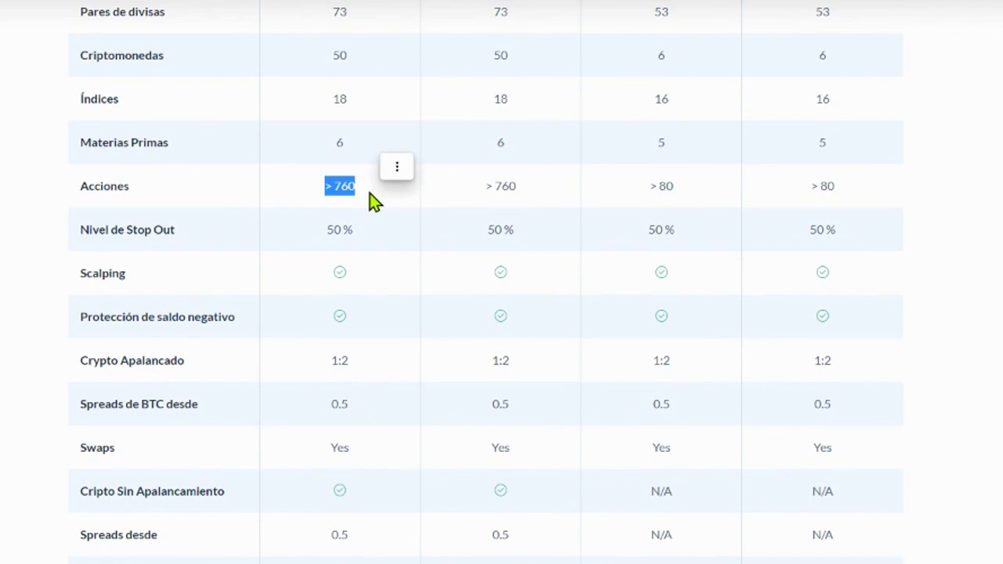
drag(650, 186, 676, 196)
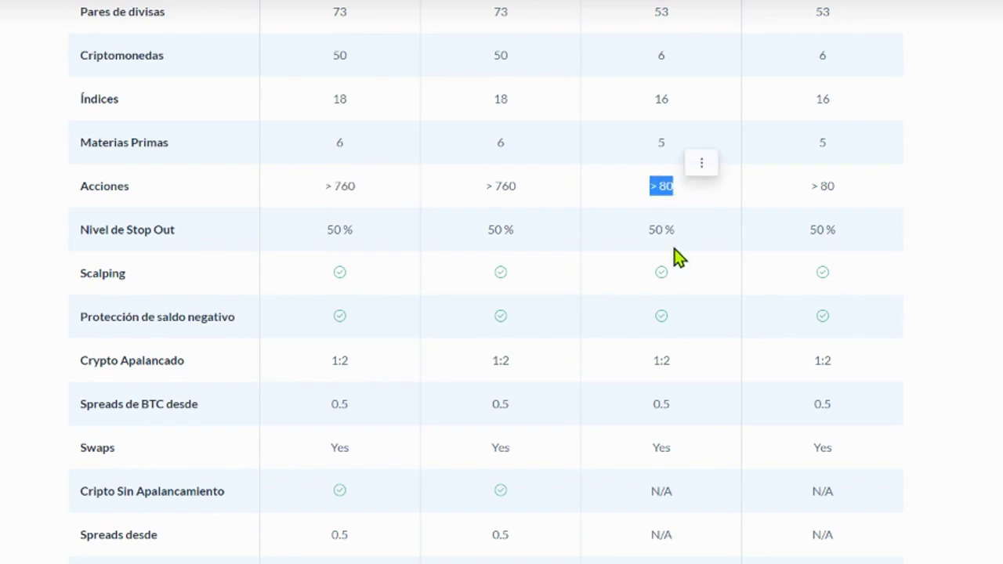
scroll(677, 260, up, 3)
scroll(677, 259, up, 3)
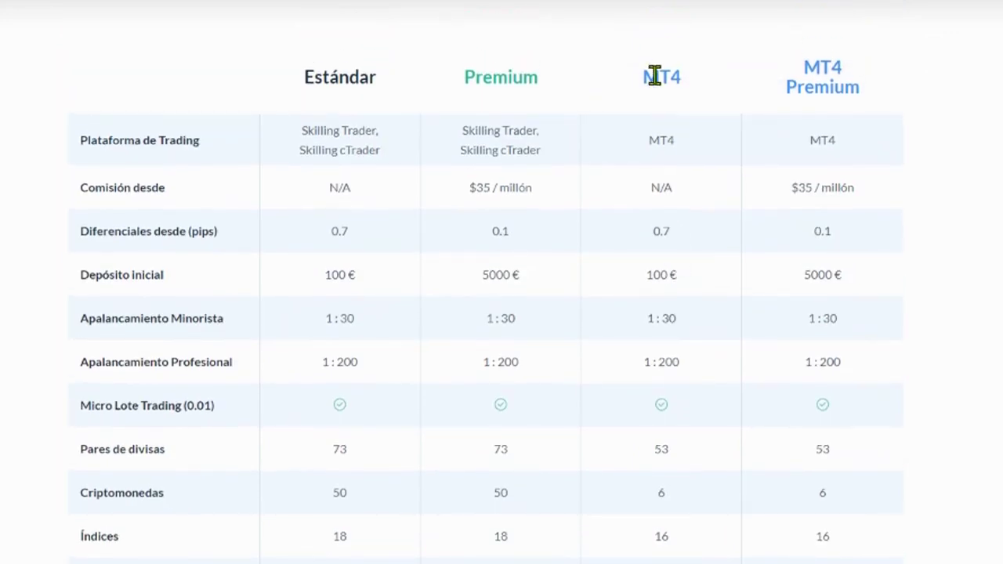
scroll(631, 235, down, 3)
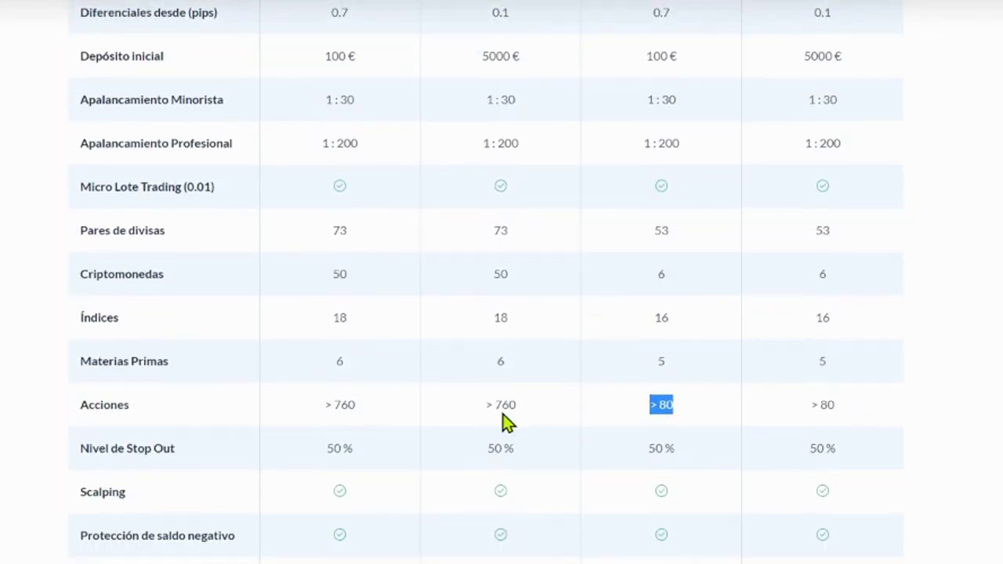
click(635, 420)
drag(650, 405, 672, 404)
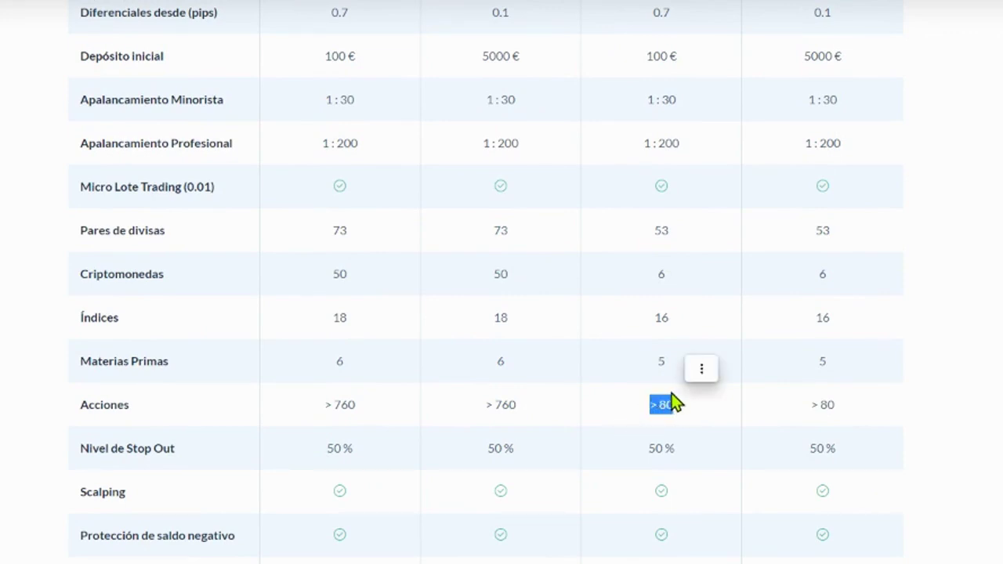
scroll(694, 412, down, 2)
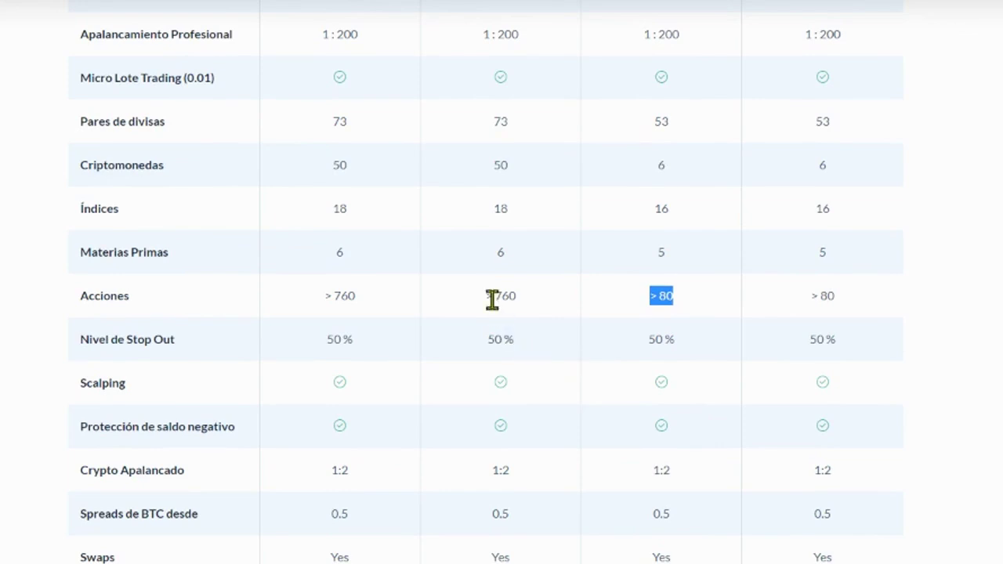
Step: Highlight Premium's 6 commodities and MT4's 16 indices in the table
drag(486, 296, 530, 305)
scroll(537, 399, down, 2)
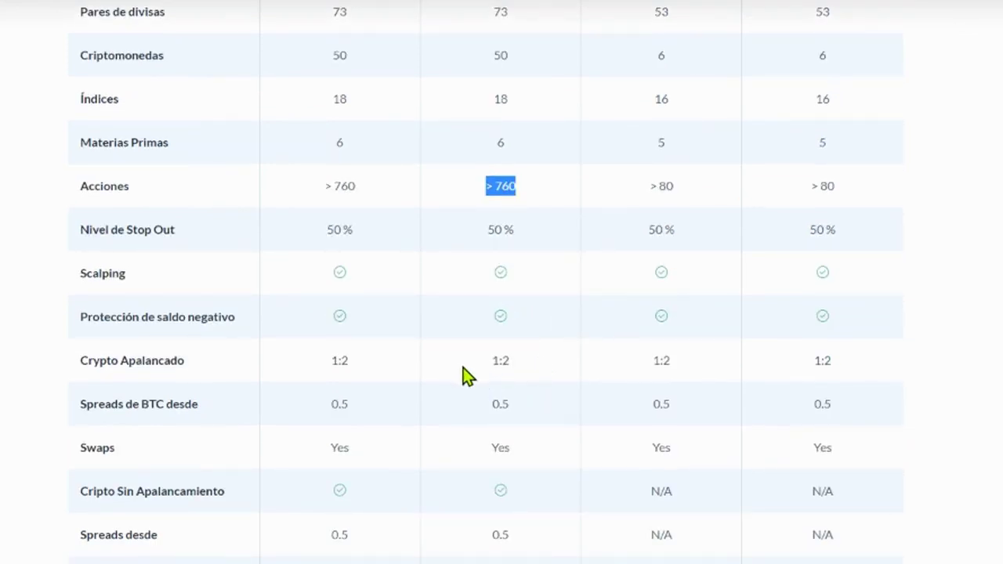
scroll(513, 457, down, 2)
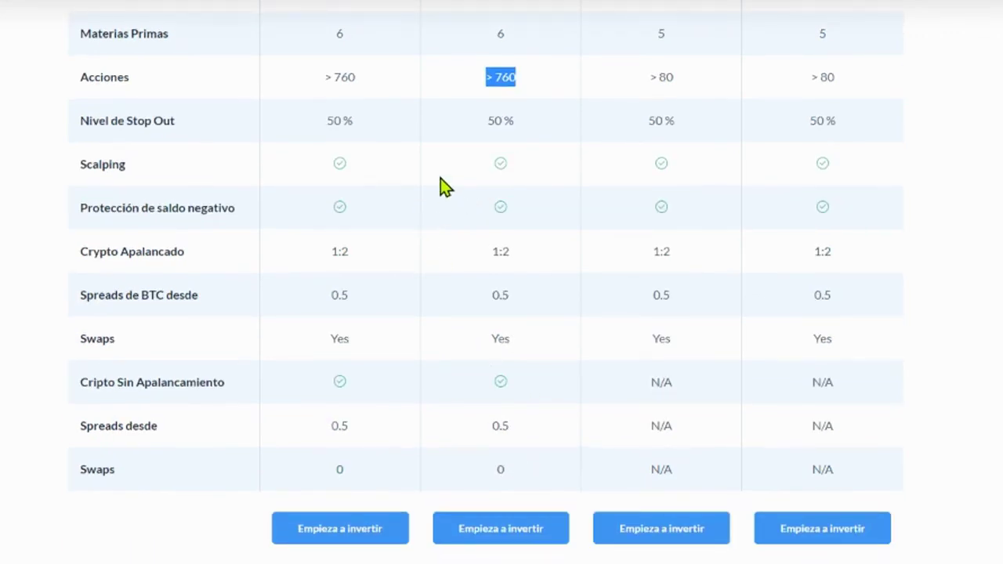
scroll(435, 169, up, 2)
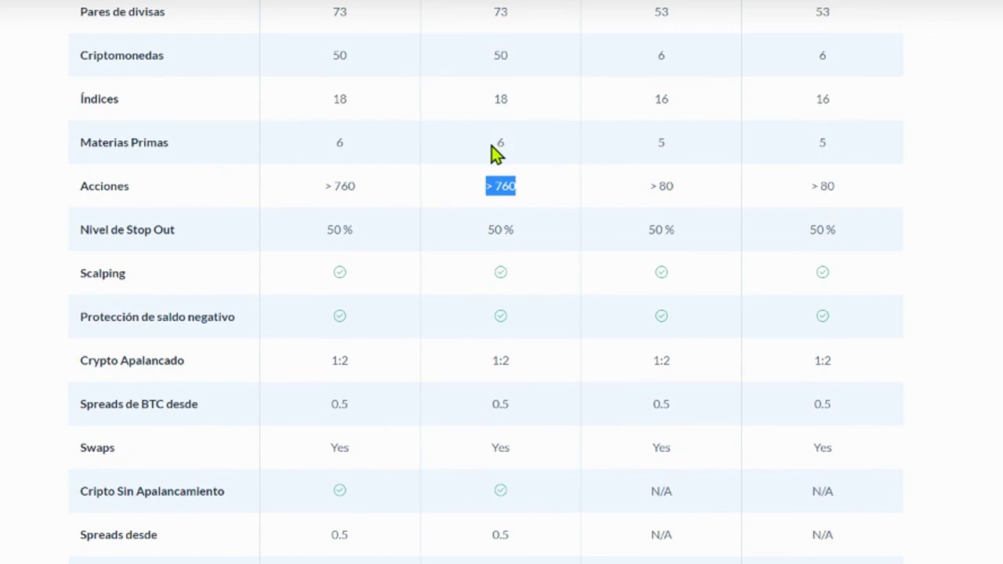
drag(493, 149, 513, 155)
drag(650, 157, 679, 157)
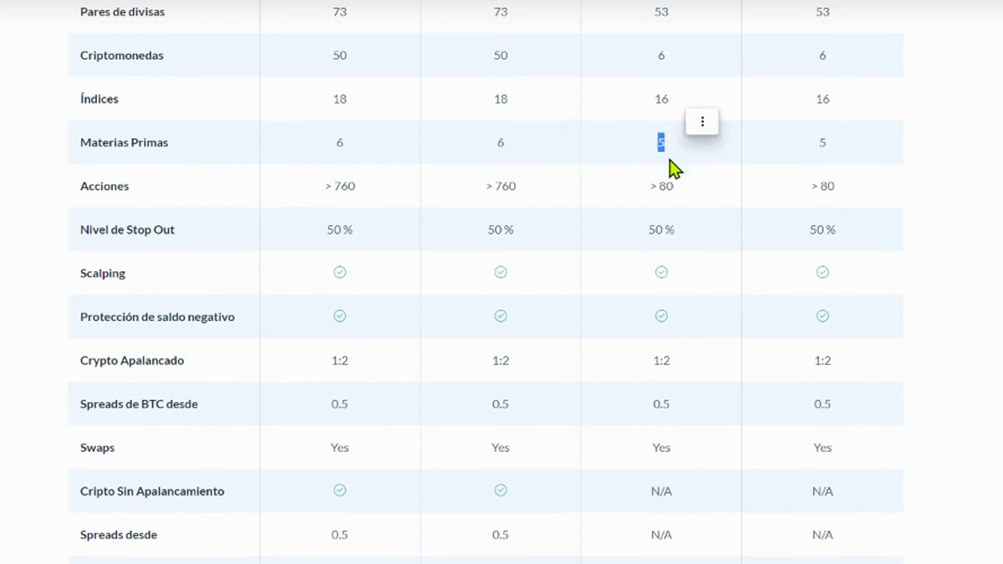
scroll(666, 181, up, 2)
scroll(663, 196, up, 1)
drag(499, 213, 512, 214)
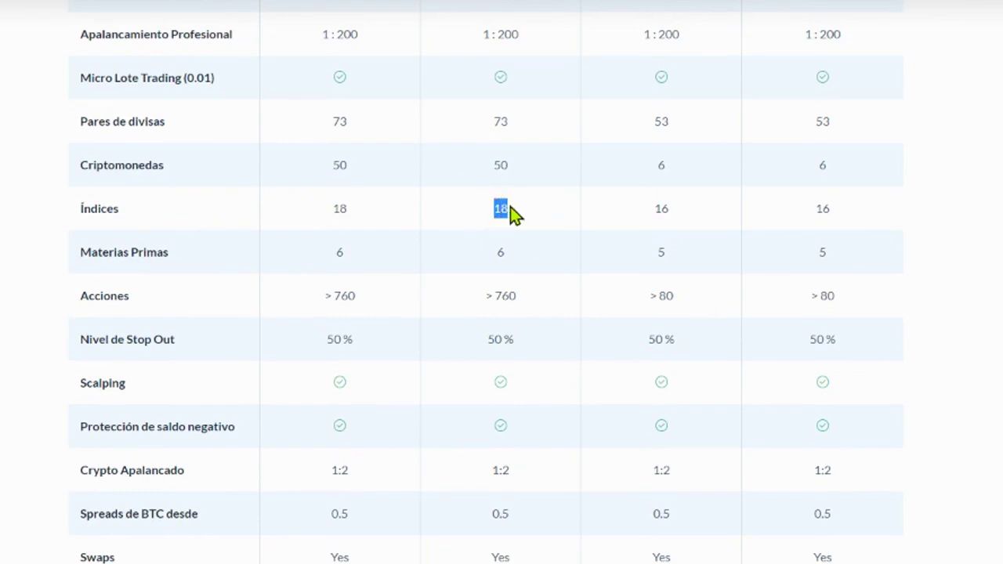
drag(654, 210, 676, 210)
Step: Highlight Premium's 73 currency pairs, then the Estándar and Premium column headings
drag(492, 123, 511, 124)
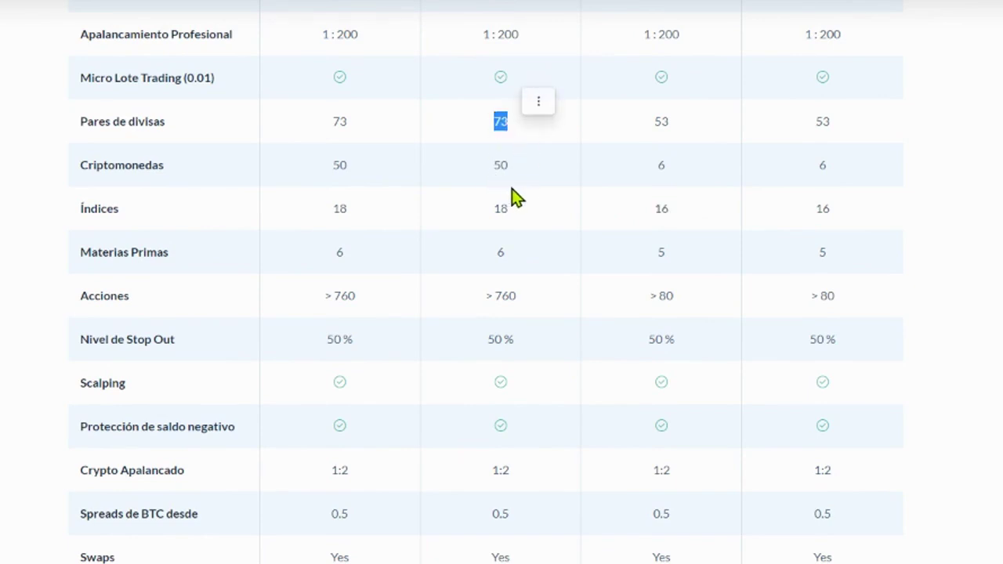
scroll(503, 197, up, 2)
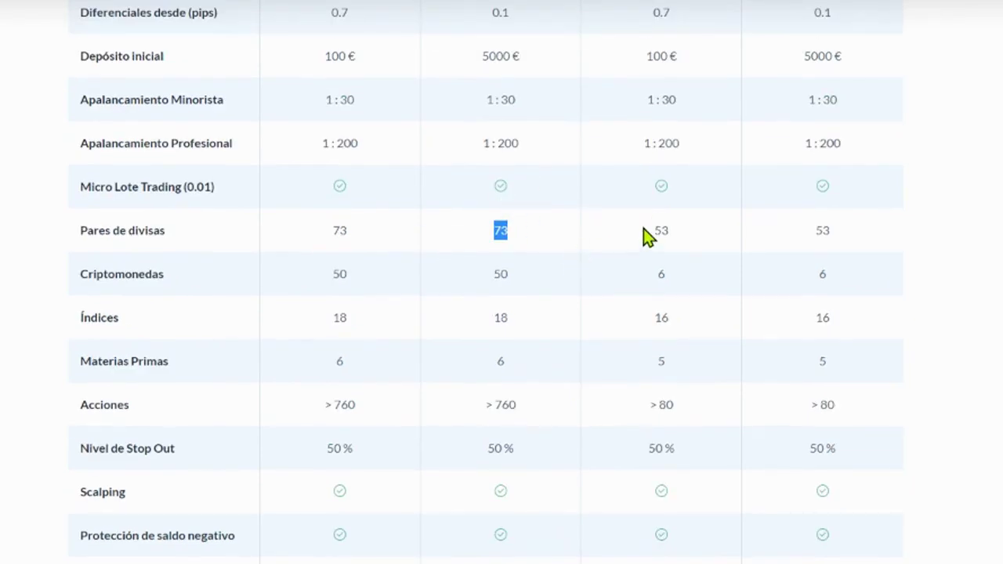
drag(654, 231, 670, 232)
drag(493, 230, 500, 232)
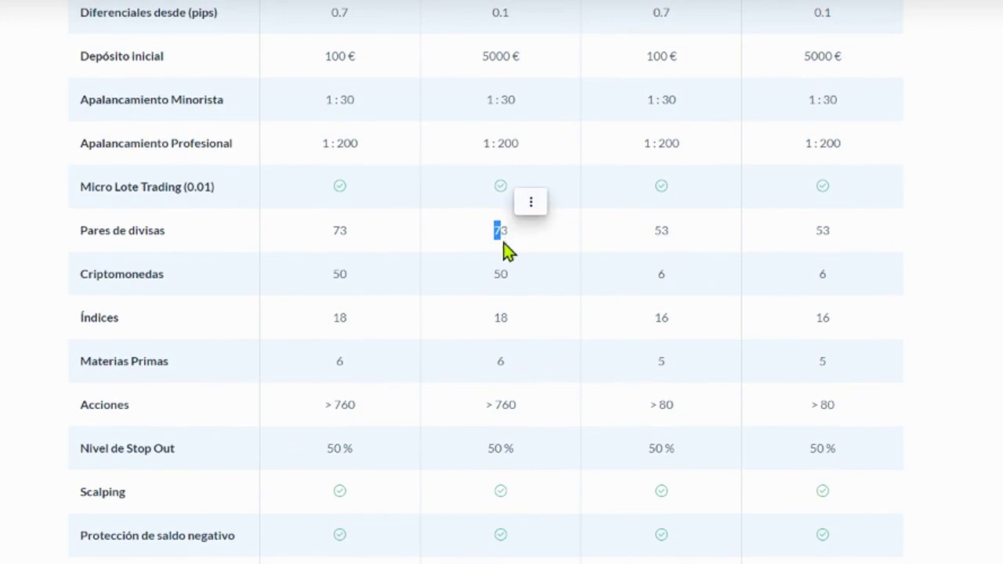
click(470, 293)
scroll(590, 338, up, 6)
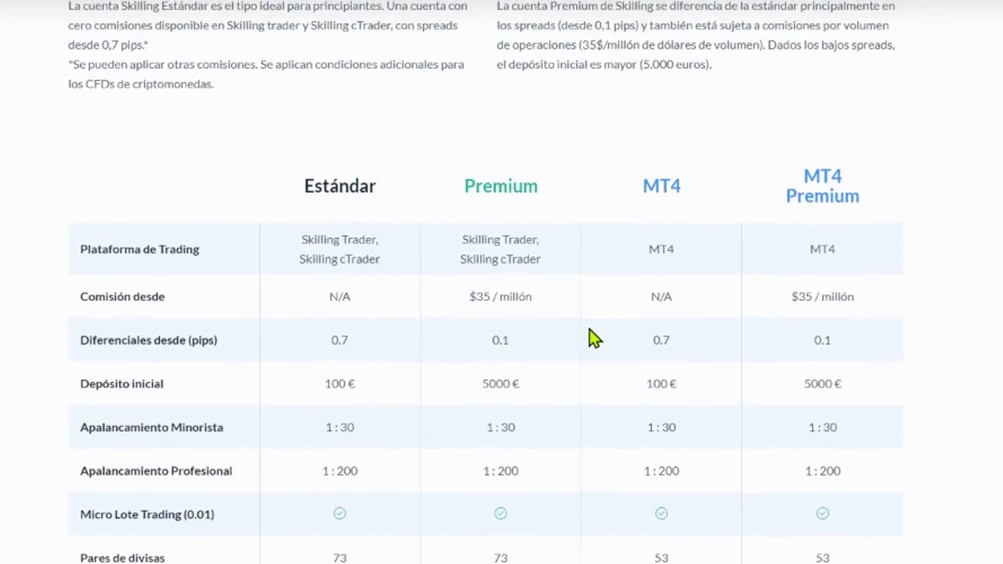
drag(300, 197, 381, 202)
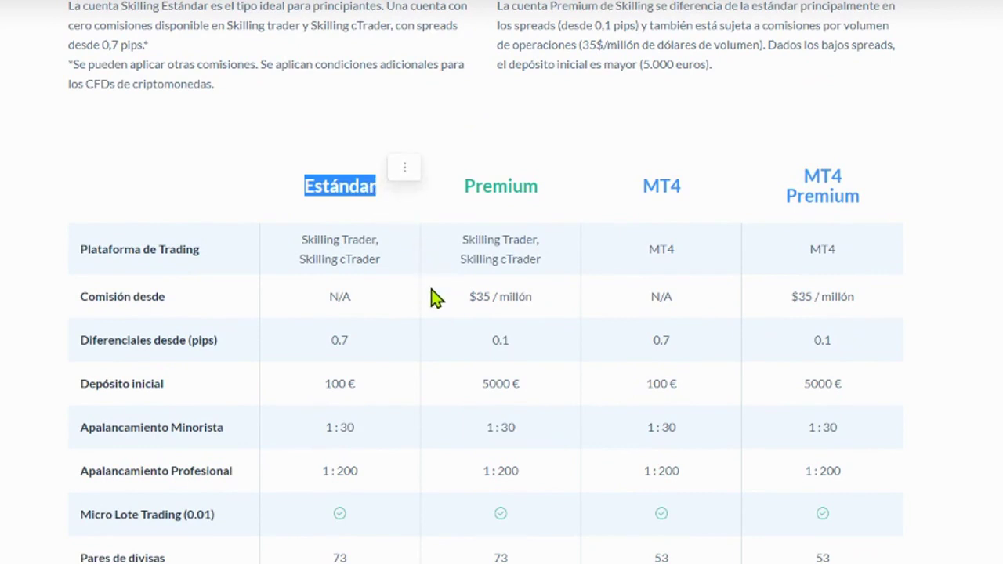
drag(464, 192, 604, 202)
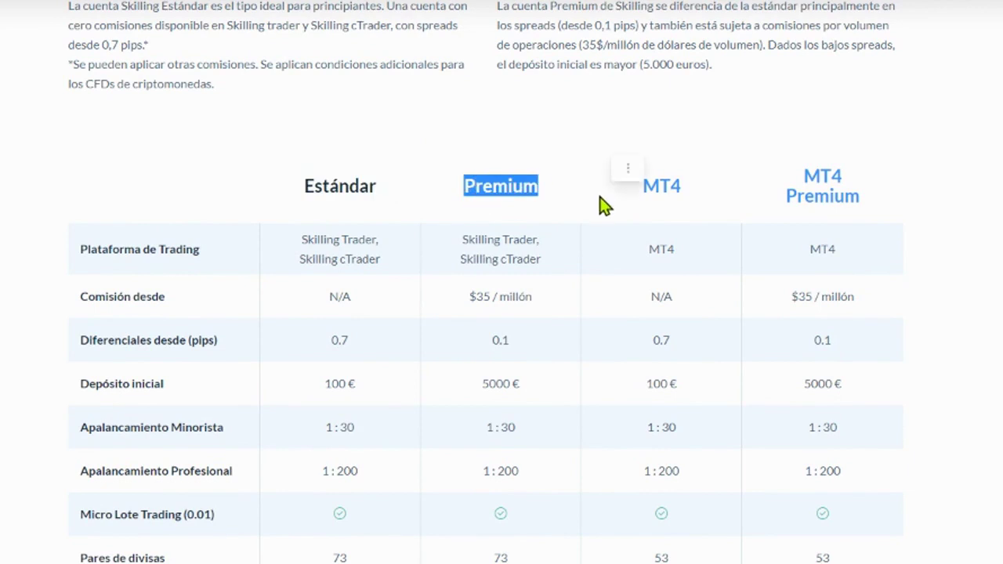
double_click(337, 192)
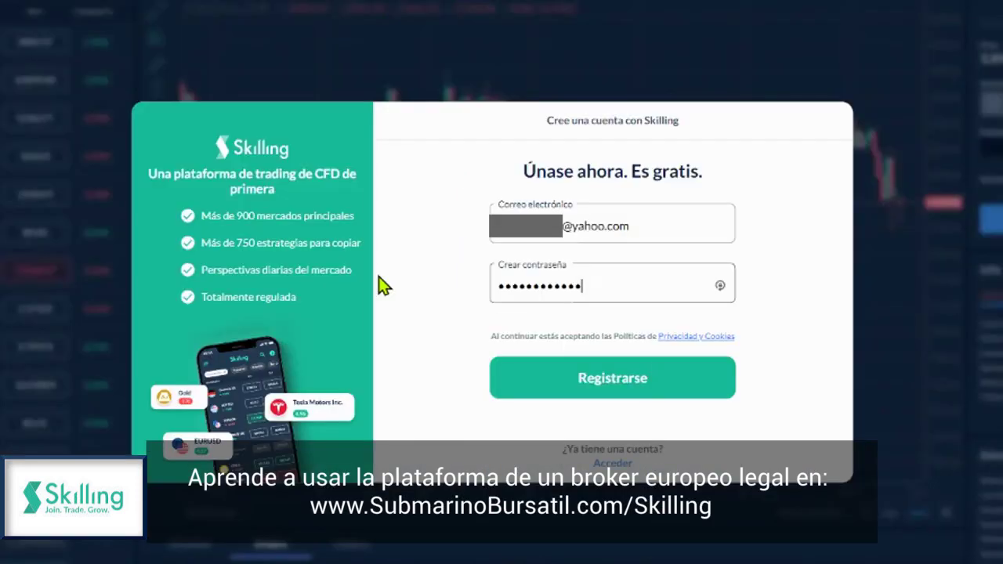
Step: Check the filled-in e-mail and password, then submit the sign-up form with Registrarse
click(656, 229)
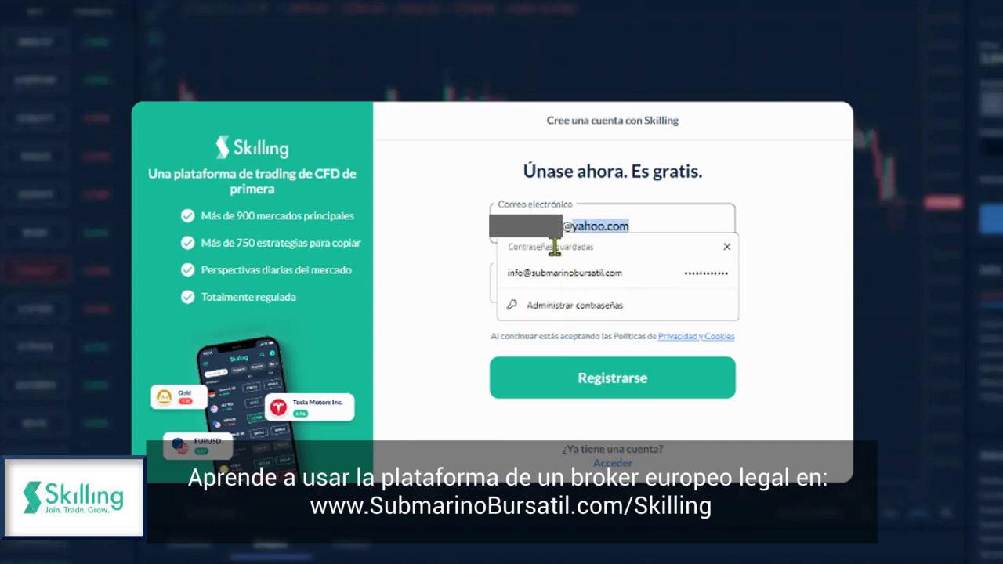
click(439, 327)
drag(644, 284, 494, 287)
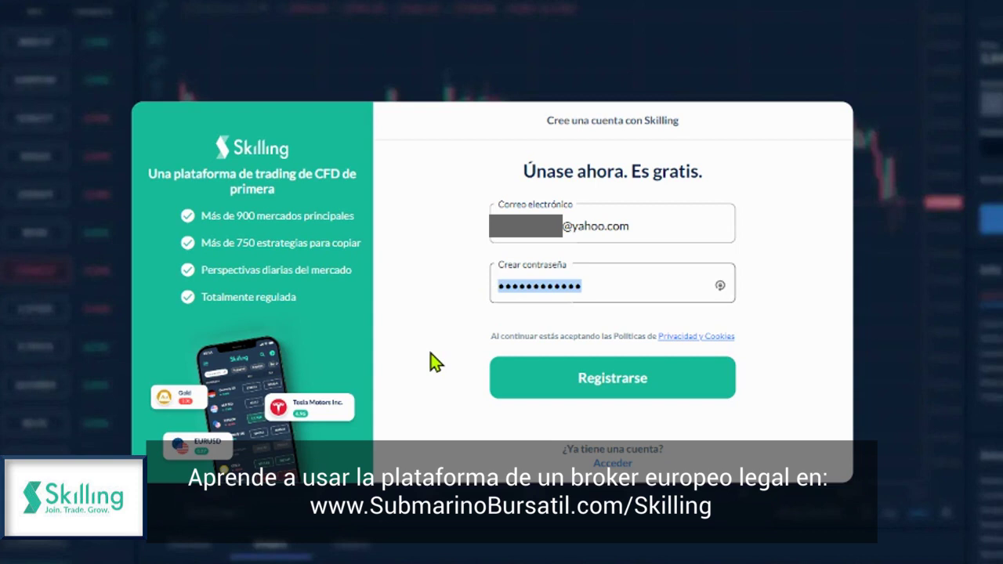
click(639, 401)
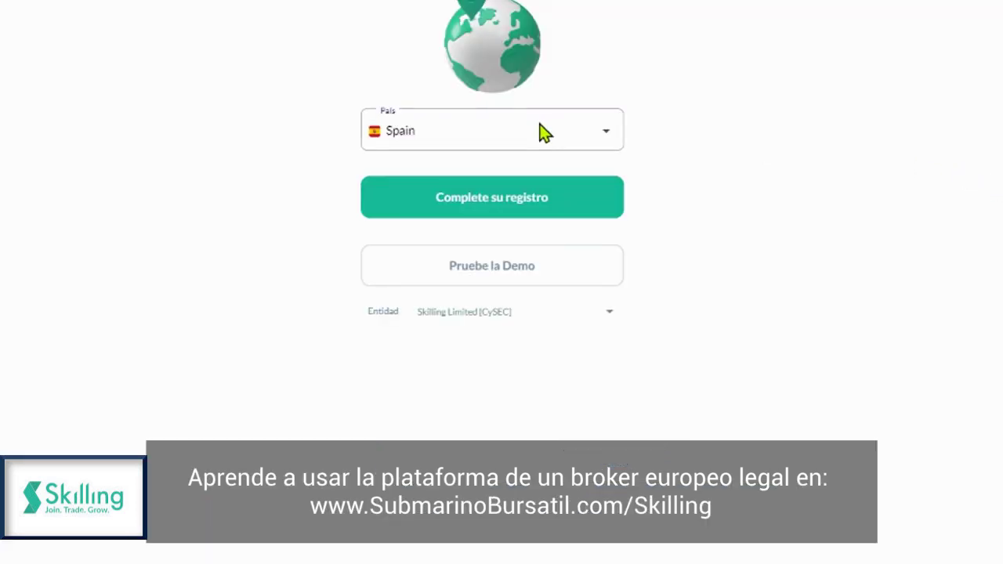
Step: Set the country to El Salvador, giving the Seychelles (FSA) entity, and complete registration
click(609, 130)
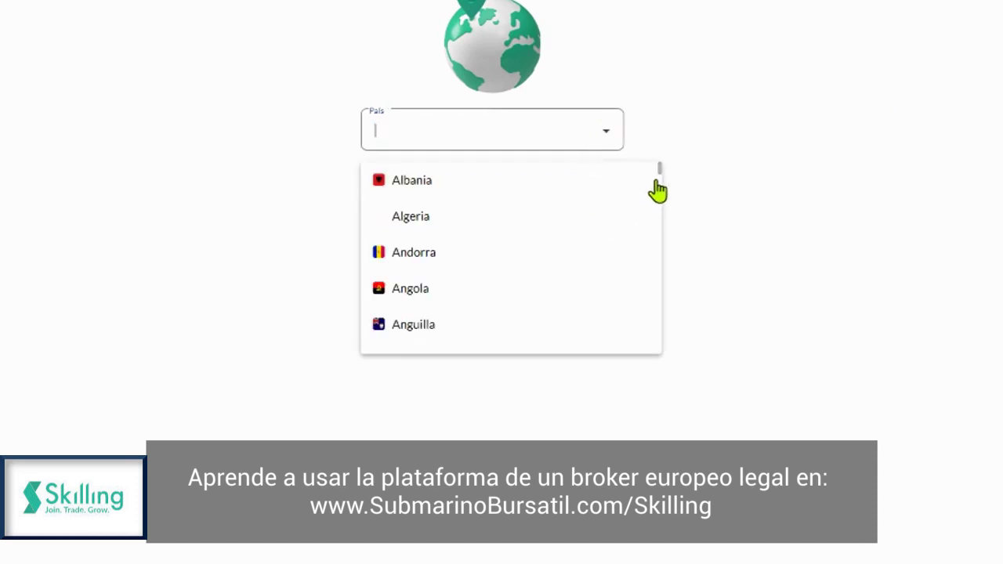
scroll(659, 186, down, 1)
scroll(660, 188, down, 5)
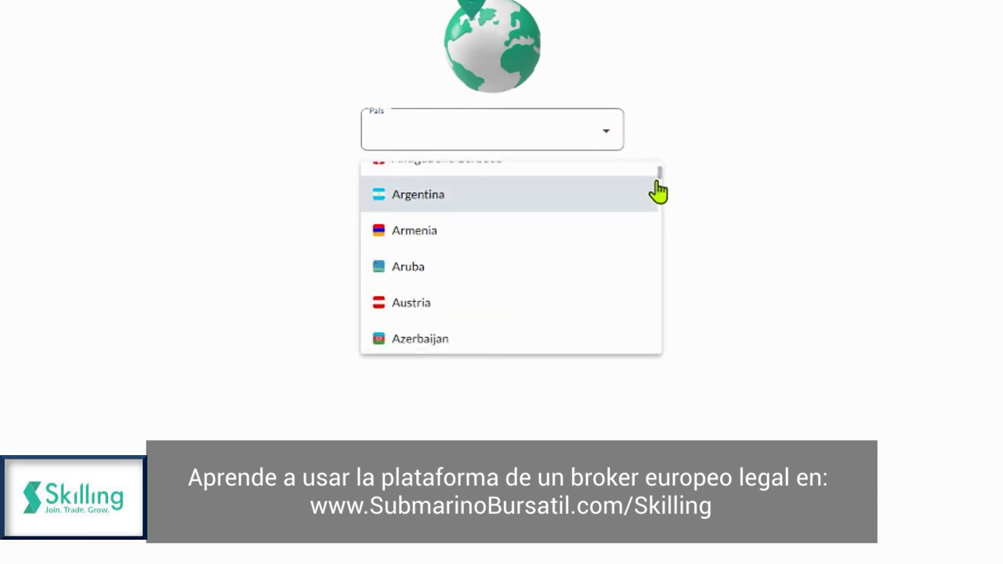
text(el)
click(424, 188)
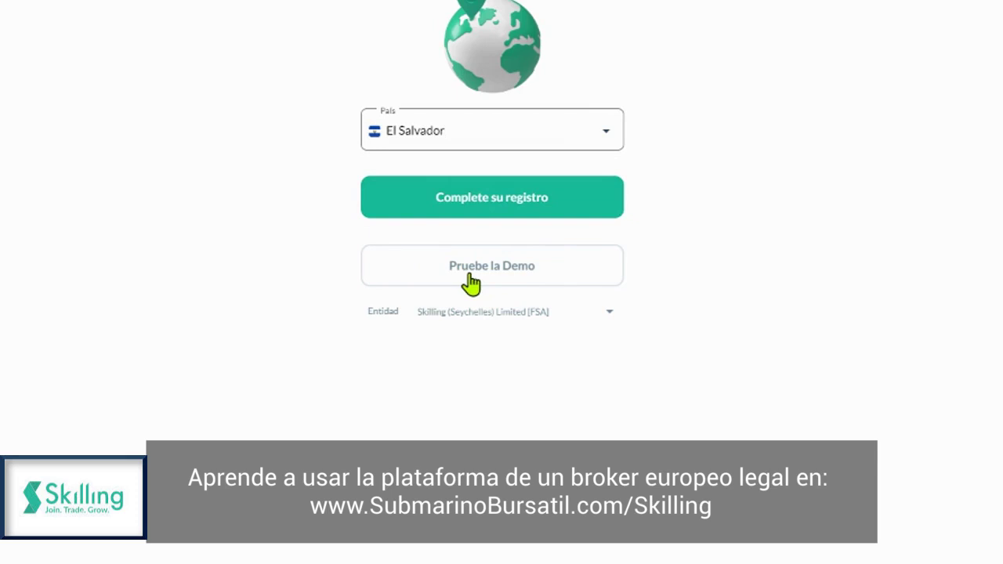
right_click(472, 281)
click(401, 378)
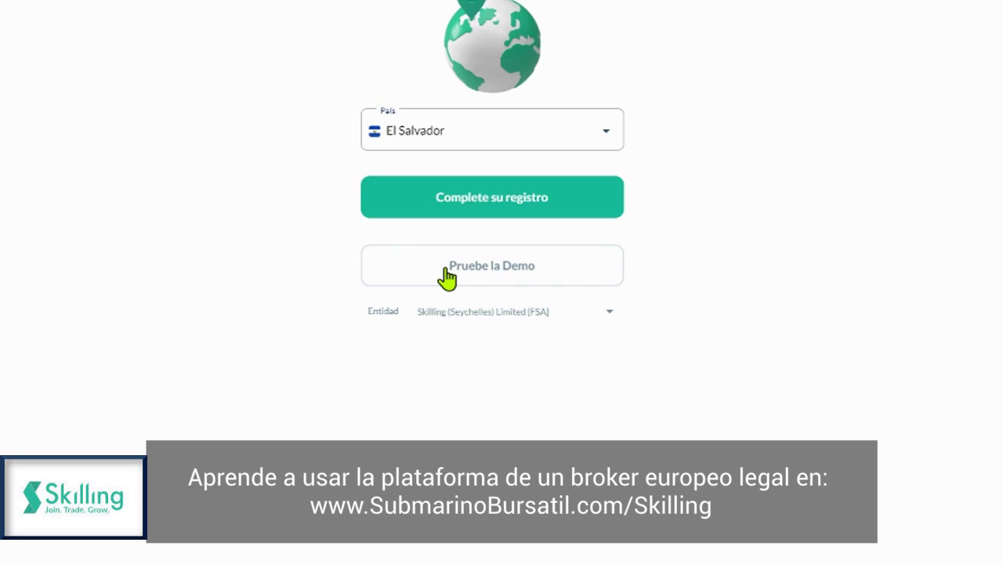
click(444, 197)
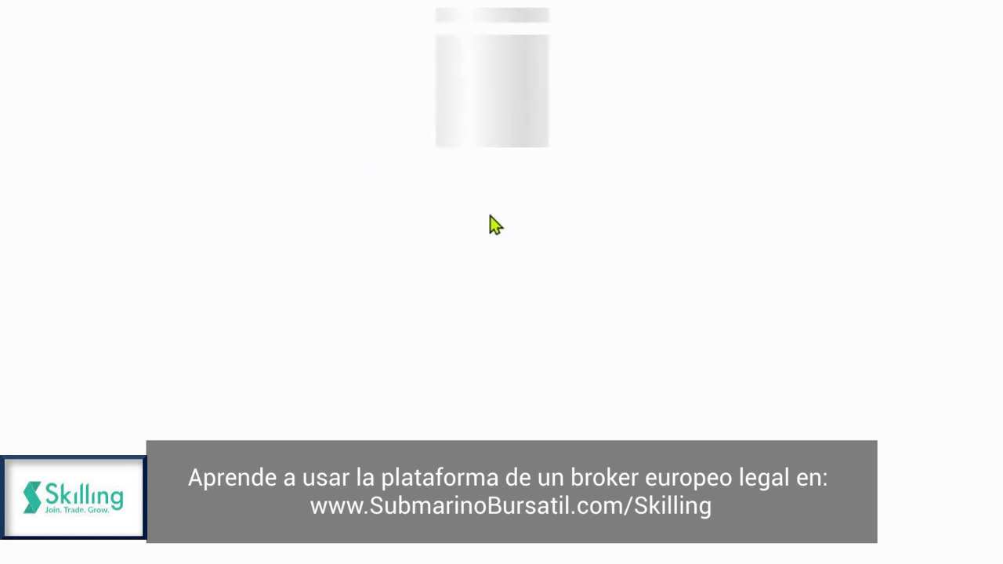
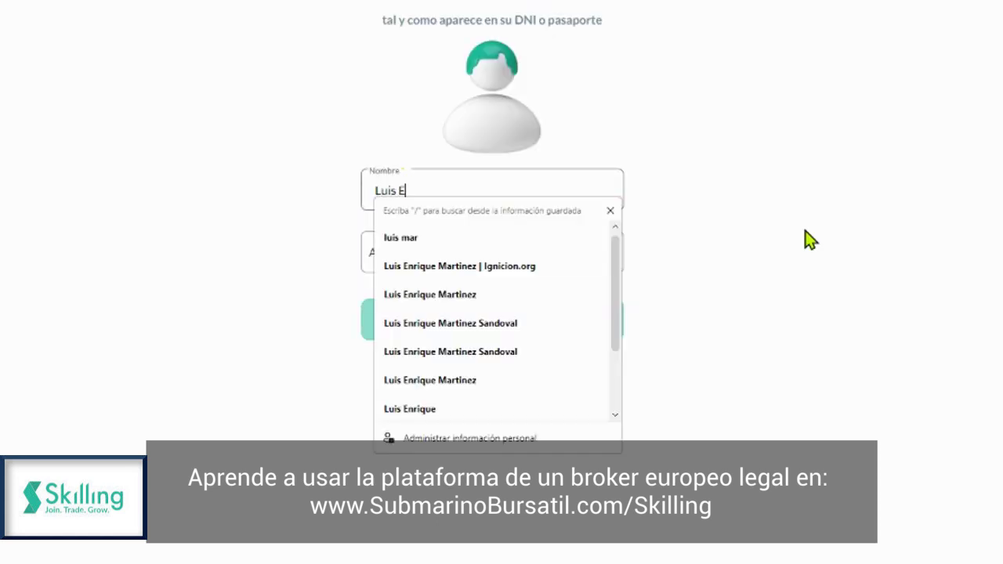
Step: Enter the first name and surname using the autofill suggestion and continue
key(Down)
key(Return)
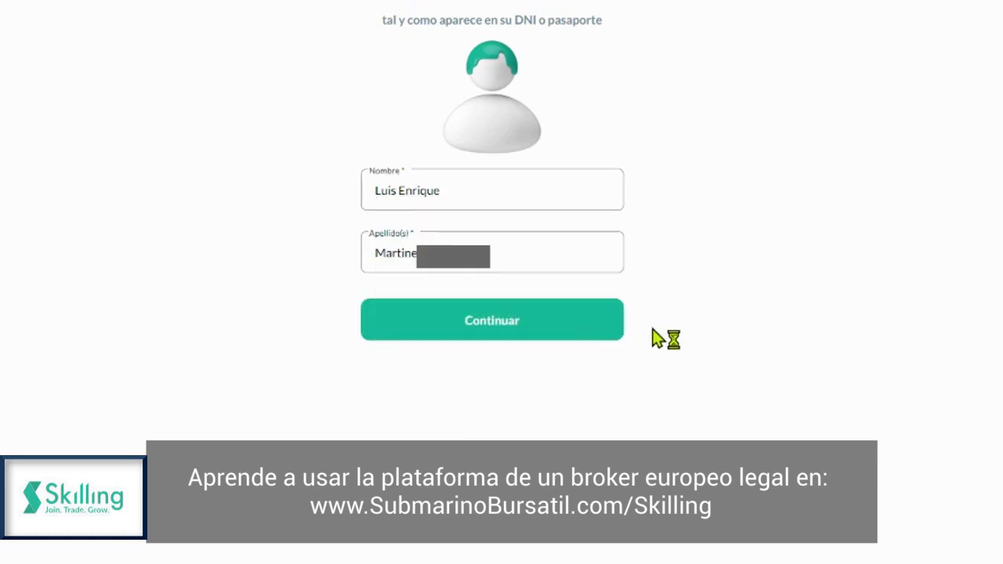
click(531, 330)
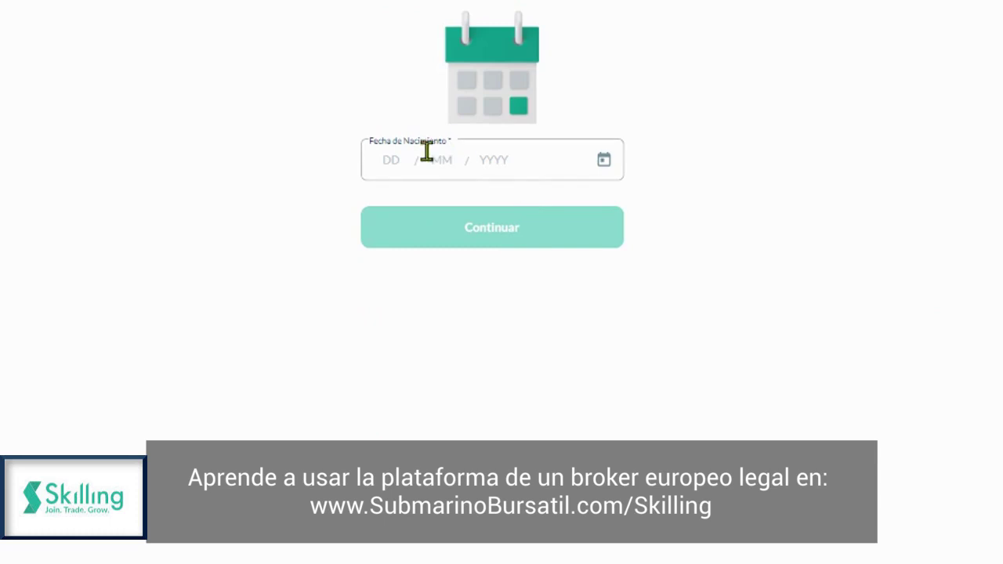
Step: Enter the date of birth in DD/MM/YYYY format and submit it
click(397, 169)
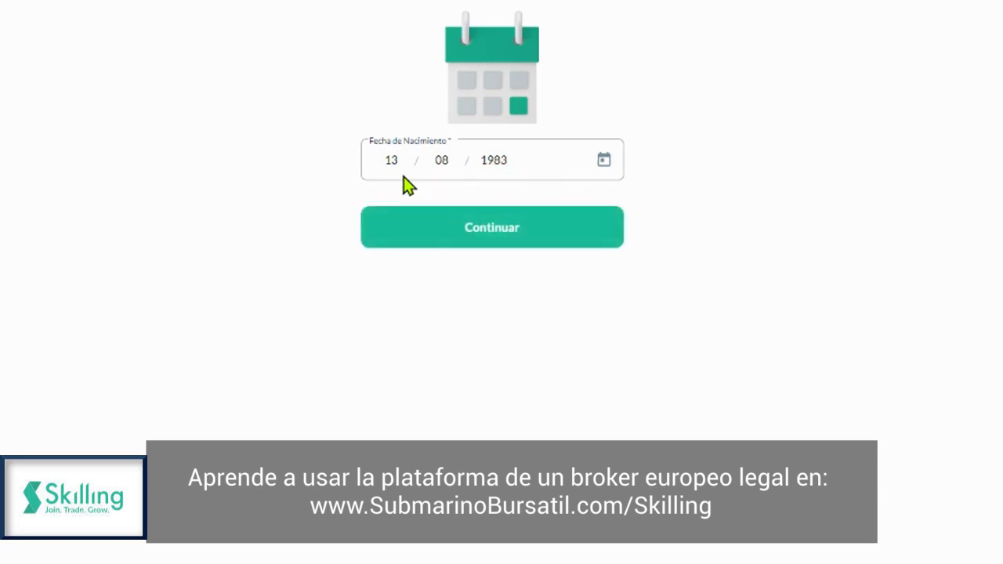
click(451, 237)
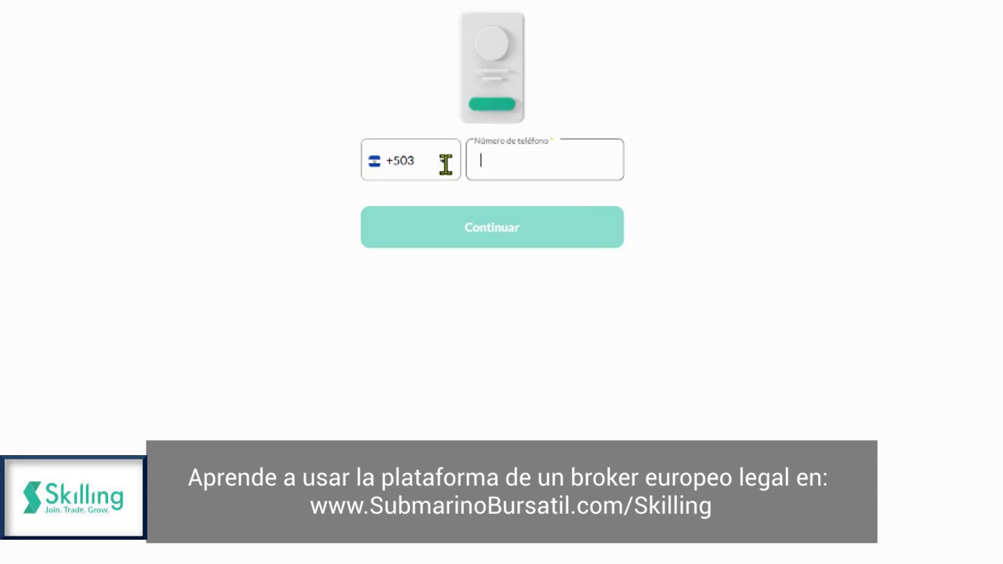
Step: Replace the +503 country code with +34 and paste in the saved phone number
click(445, 164)
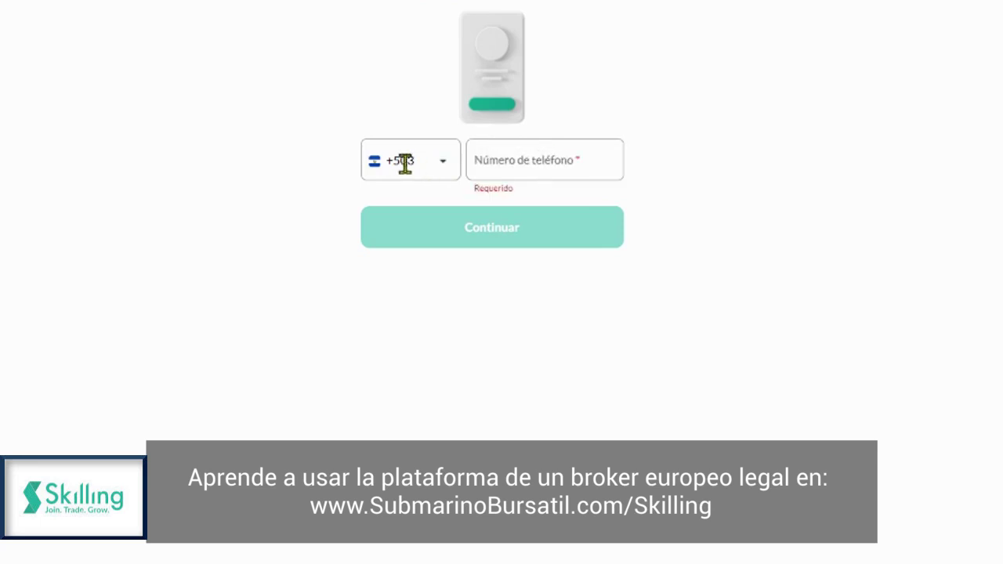
click(413, 159)
click(272, 177)
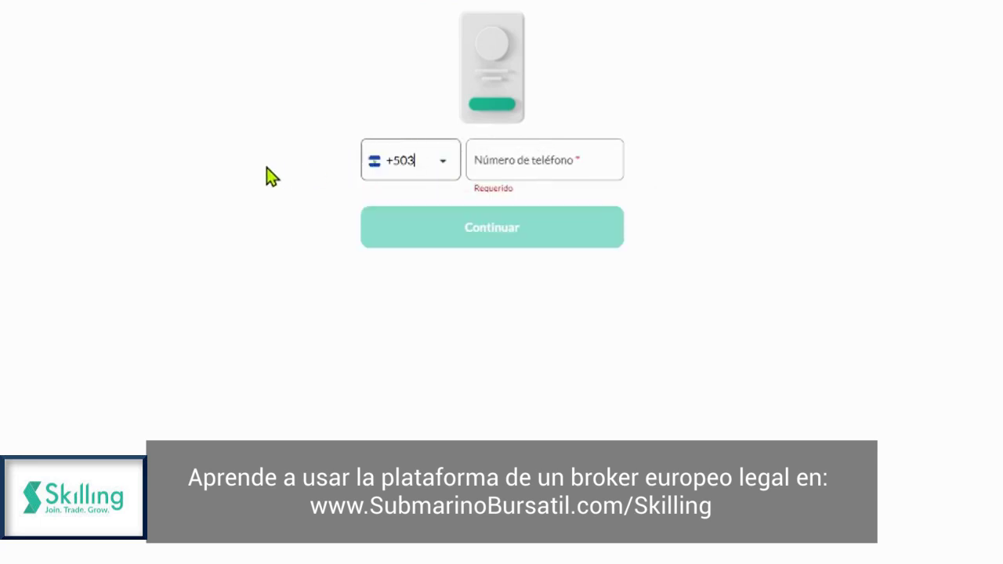
text(+34)
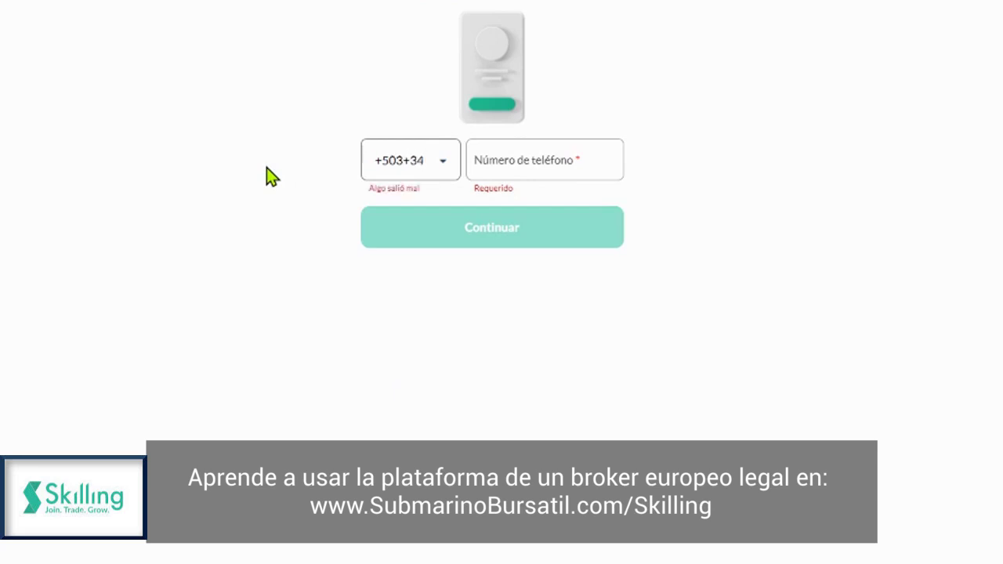
key(Left)
key(Left)
key(BackSpace)
key(BackSpace)
key(BackSpace)
key(BackSpace)
click(520, 162)
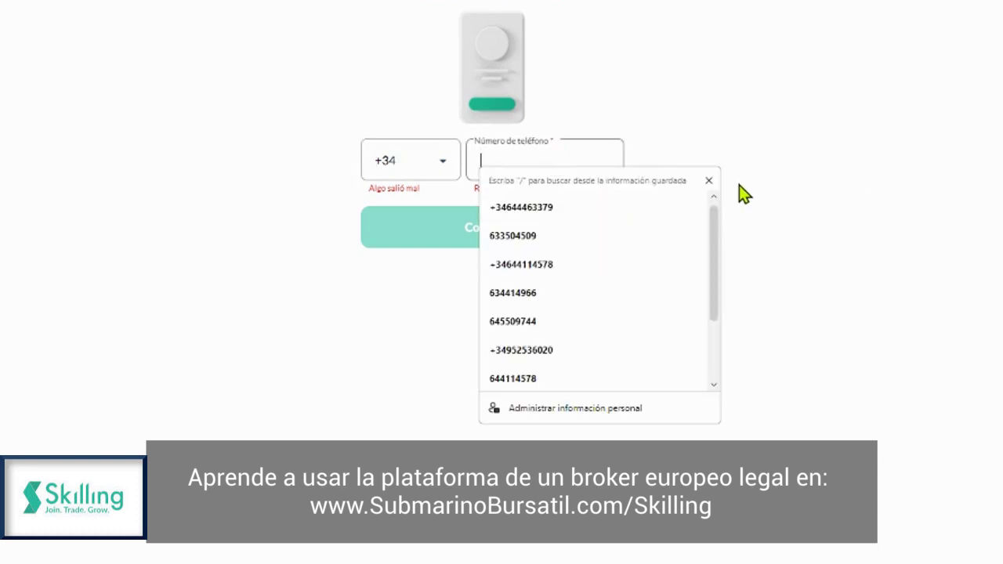
click(710, 181)
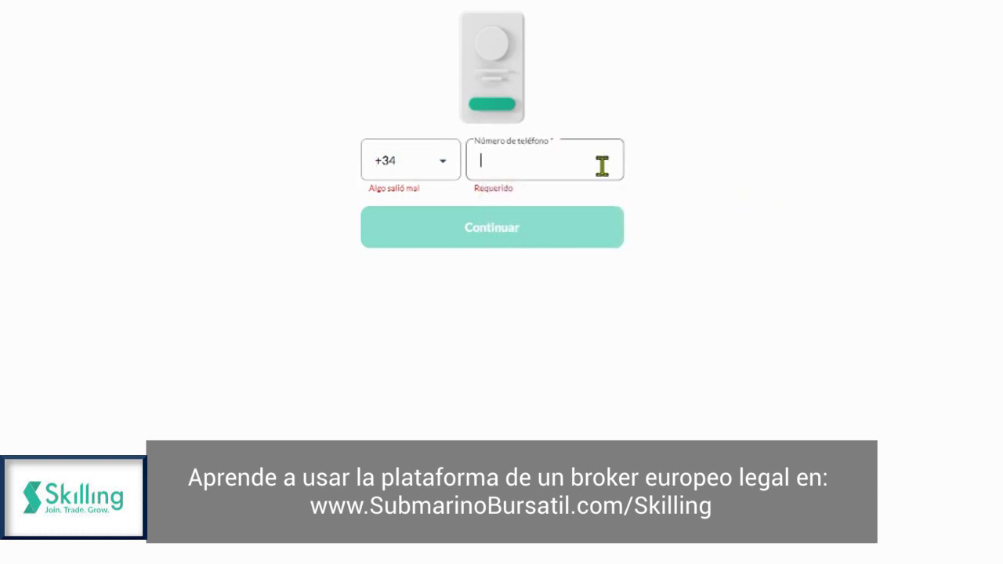
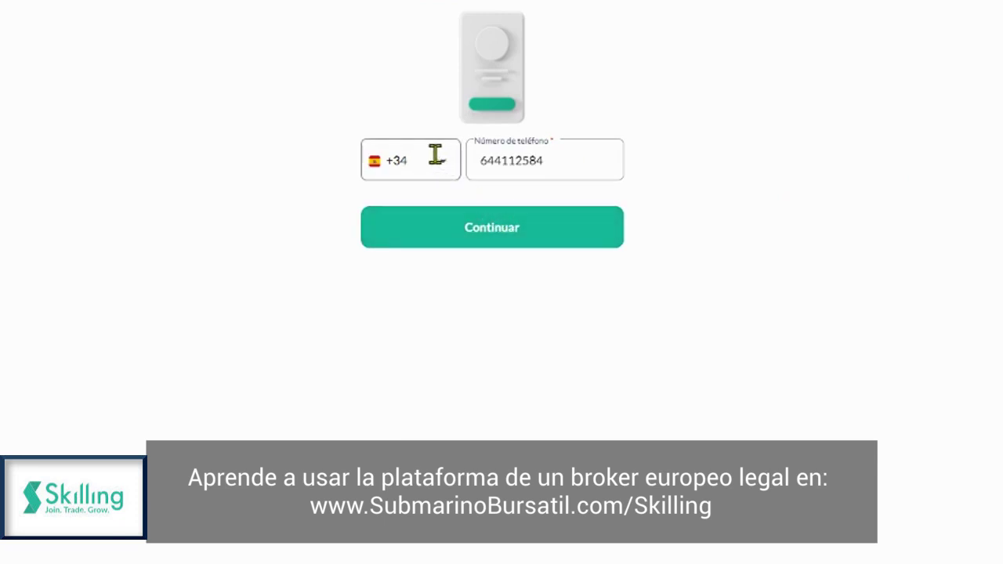
Step: Re-enter +34 in the country-code box, then select and delete it
click(401, 161)
click(446, 165)
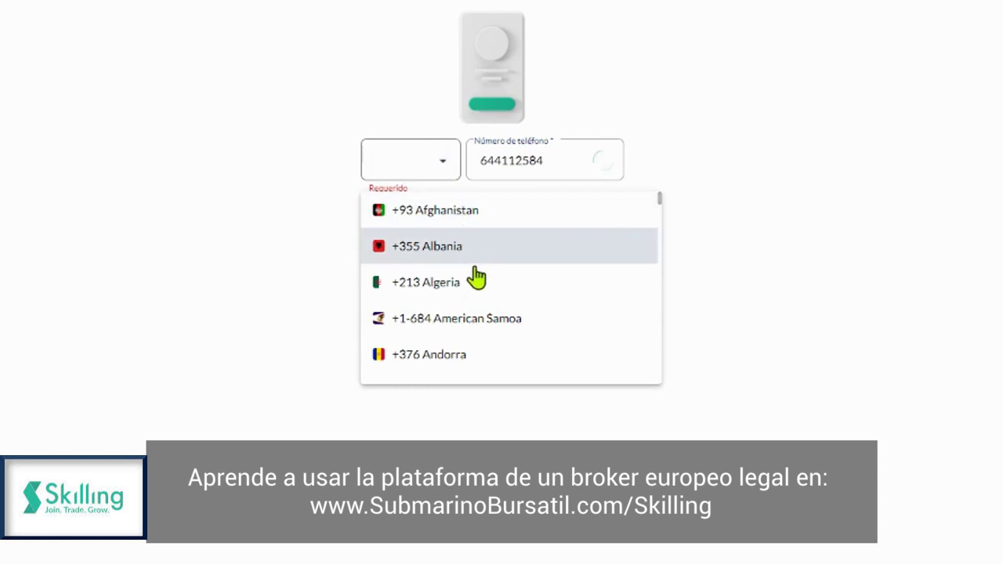
scroll(489, 283, down, 5)
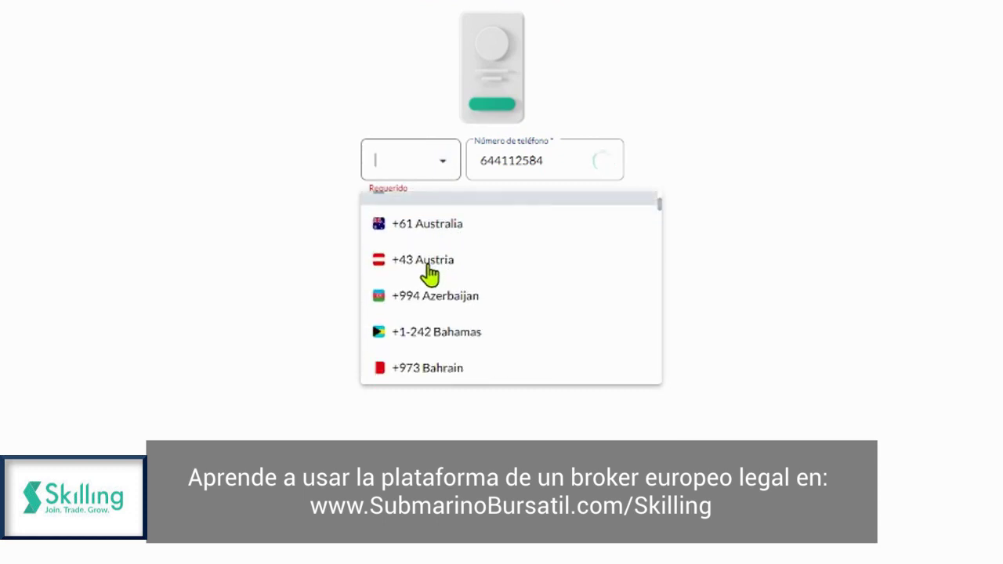
scroll(432, 272, down, 1)
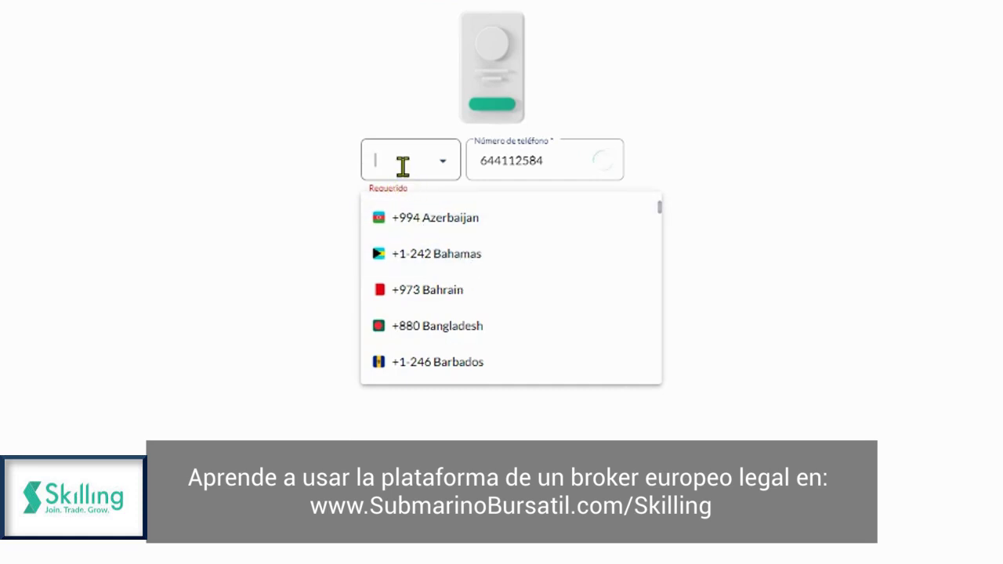
text(+34)
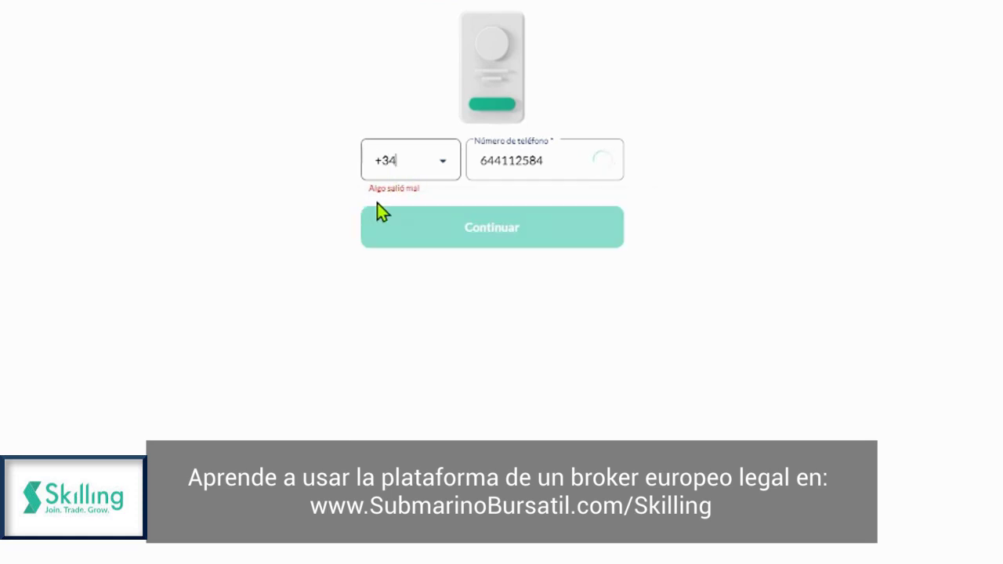
click(388, 196)
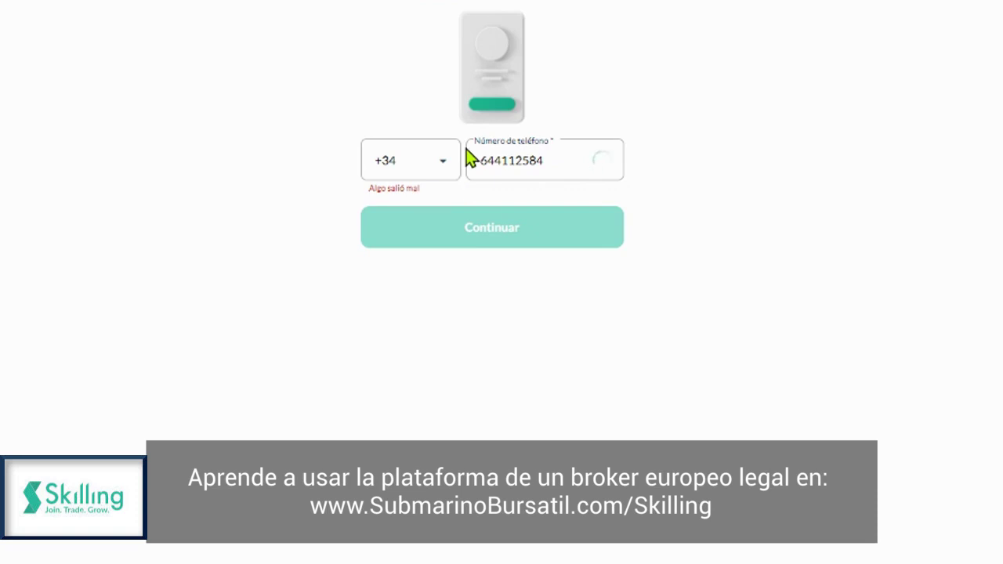
drag(403, 160, 367, 167)
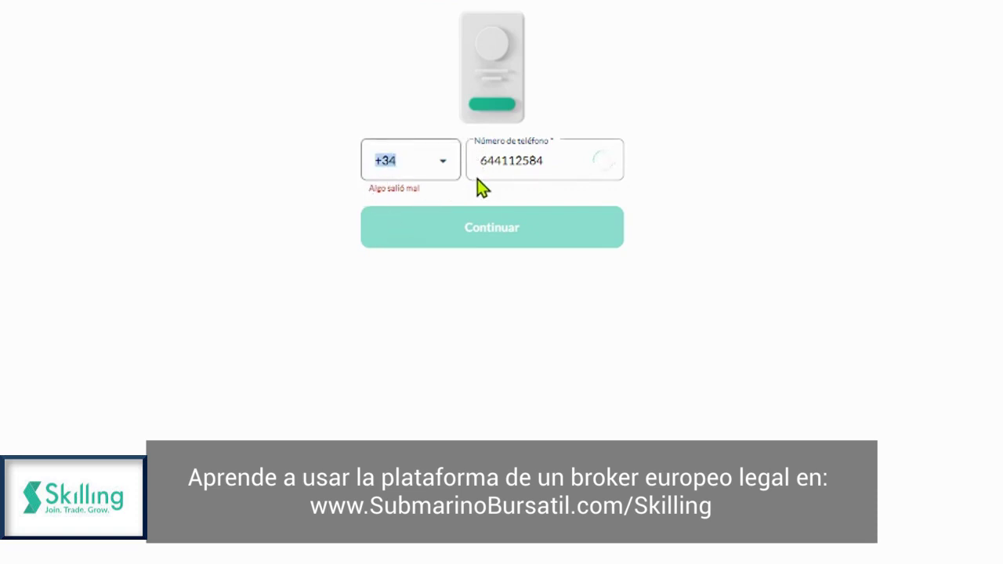
key(BackSpace)
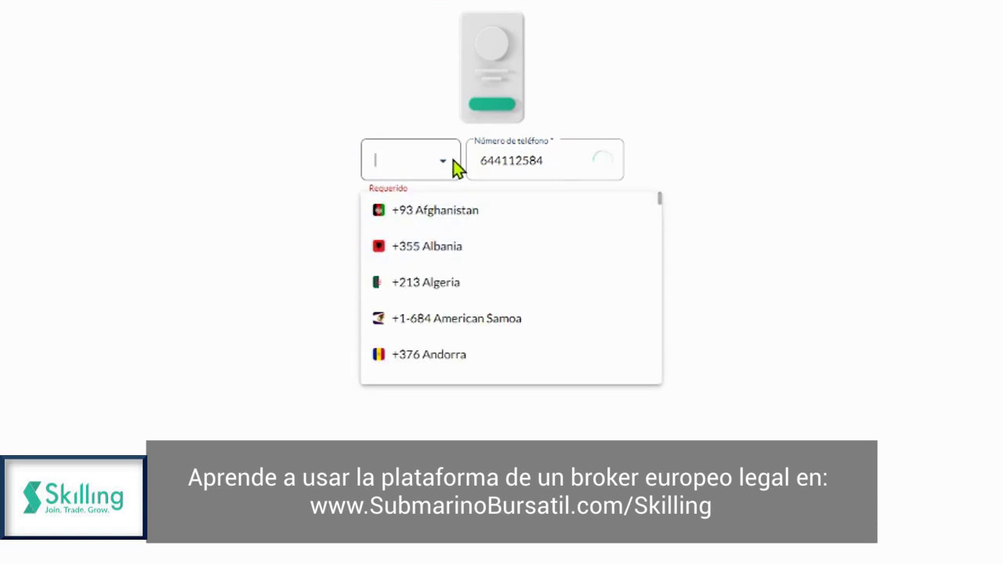